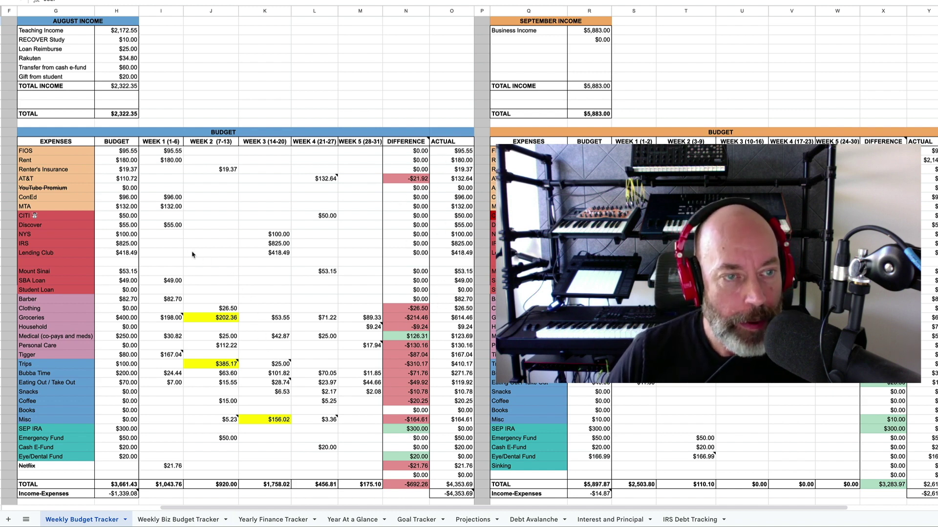
Step: Review the August Week 5 column, including the Renter's Insurance entry
{"action": "left_click", "coordinate": [364, 143]}
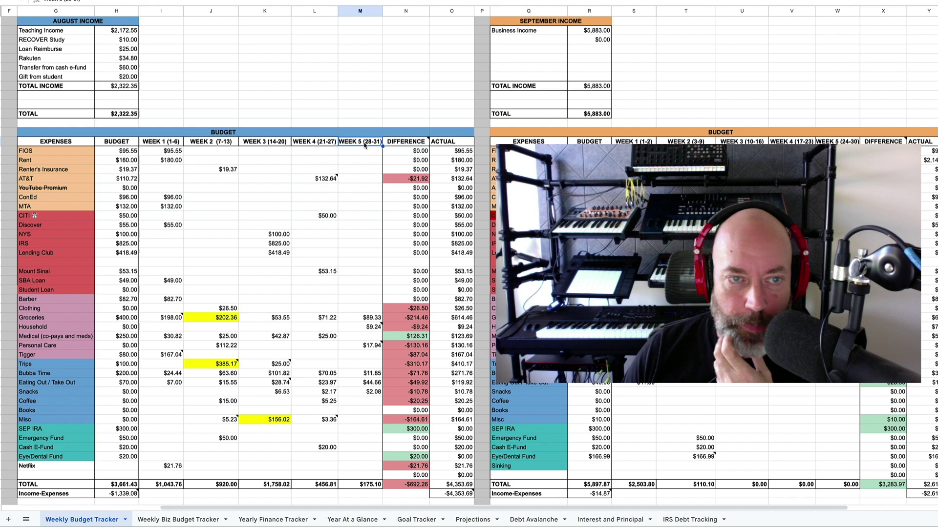
{"action": "left_click", "coordinate": [364, 171]}
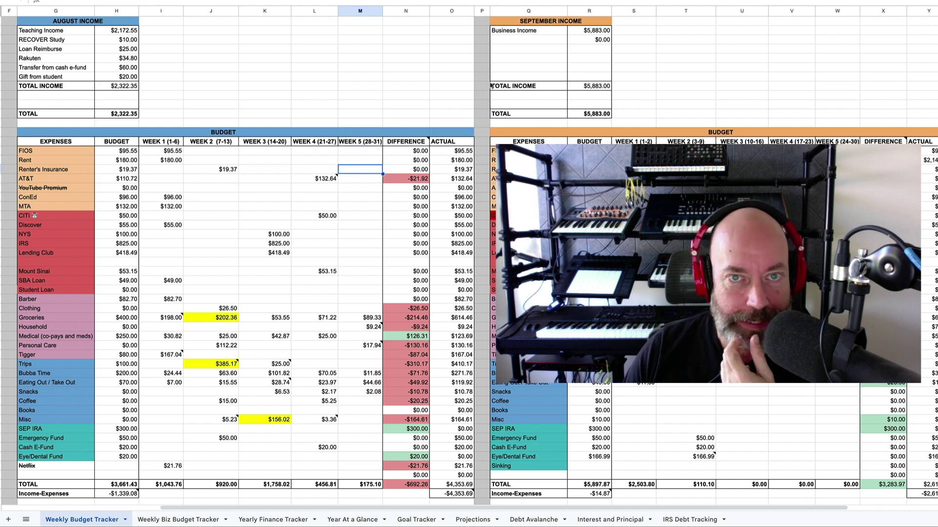
{"action": "scroll", "coordinate": [520, 92], "scroll_direction": "right", "scroll_amount": 8}
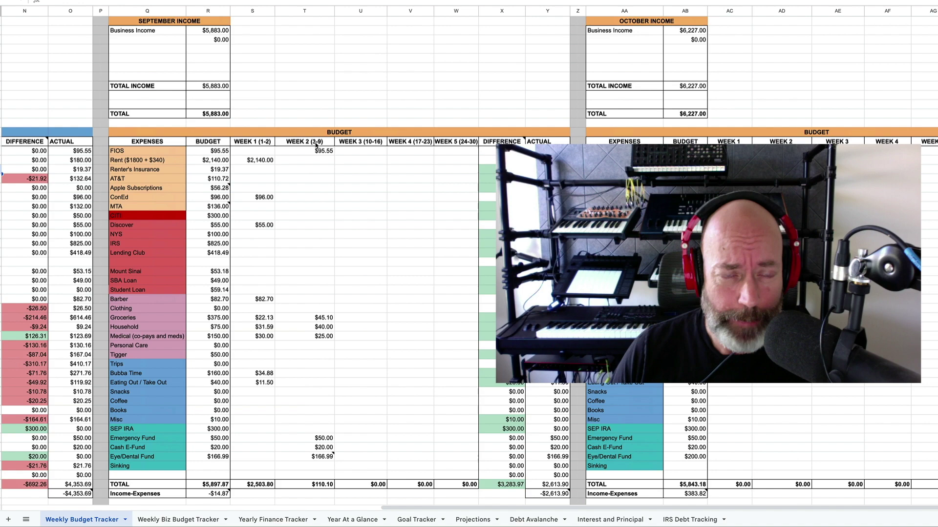
{"action": "scroll", "coordinate": [316, 145], "scroll_direction": "left", "scroll_amount": 10}
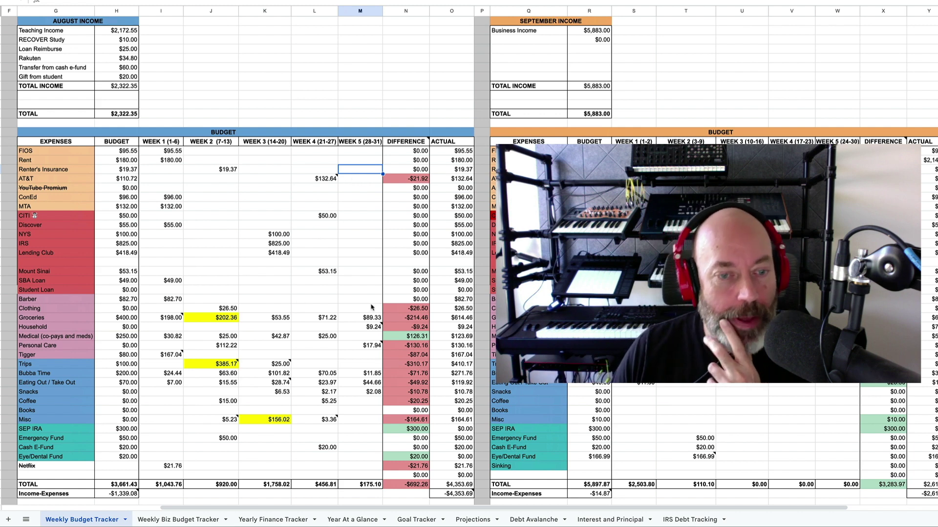
Step: Check August Groceries: $89.33 in Week 5 against the $400.00 budget, and its overspend
{"action": "left_click", "coordinate": [368, 321]}
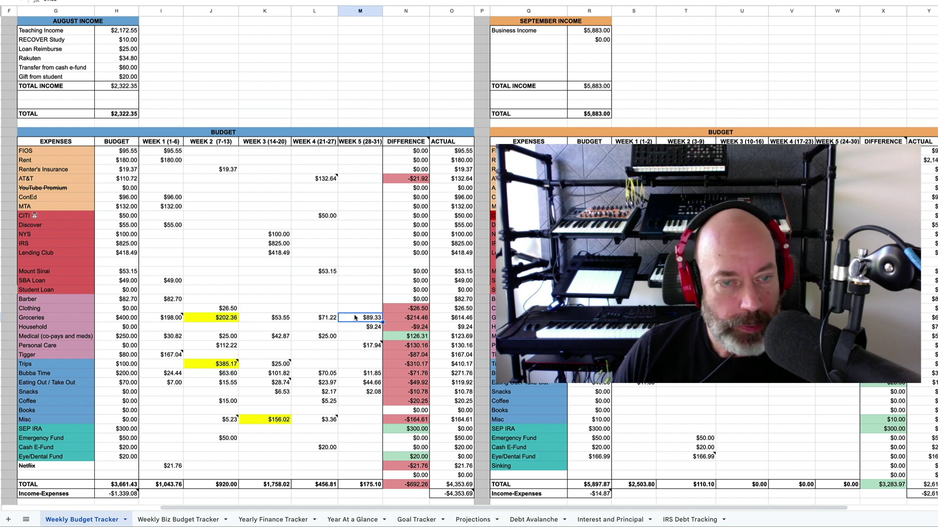
{"action": "left_click", "coordinate": [413, 321]}
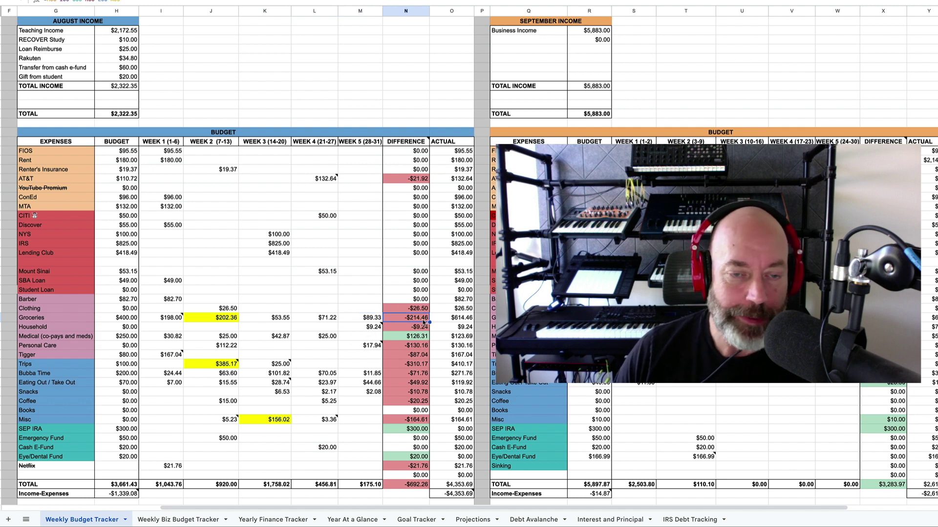
{"action": "left_click", "coordinate": [134, 320]}
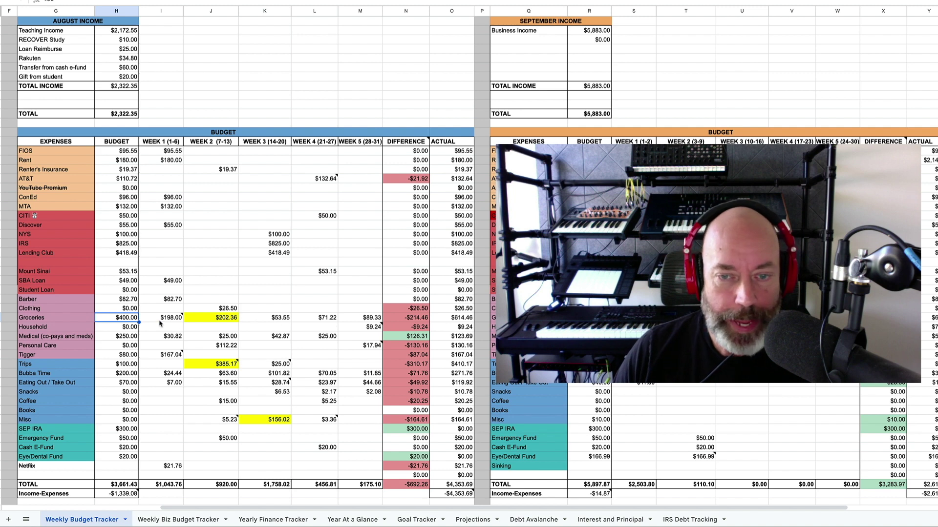
{"action": "mouse_move", "coordinate": [143, 322]}
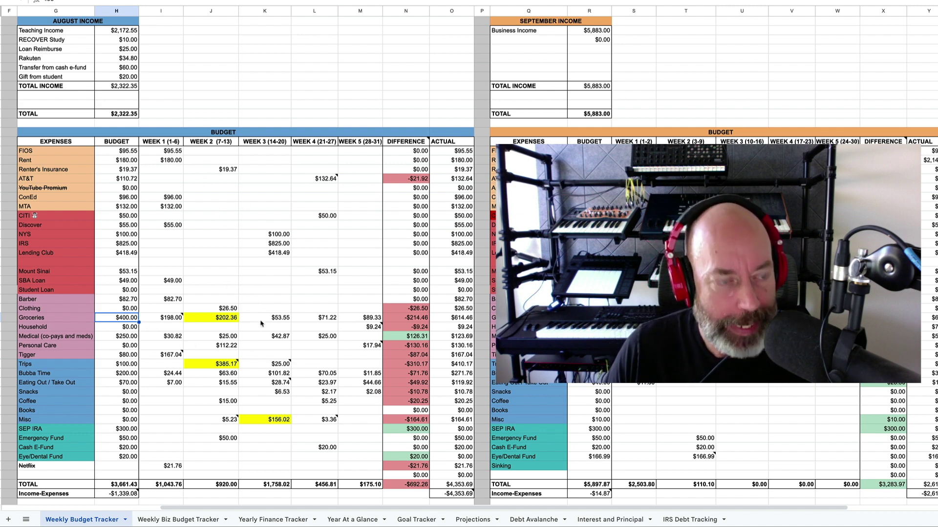
Step: Inspect Household's -$9.24 overspend, its Week 5 note, Week 4 entry and difference formula
{"action": "left_click", "coordinate": [408, 328]}
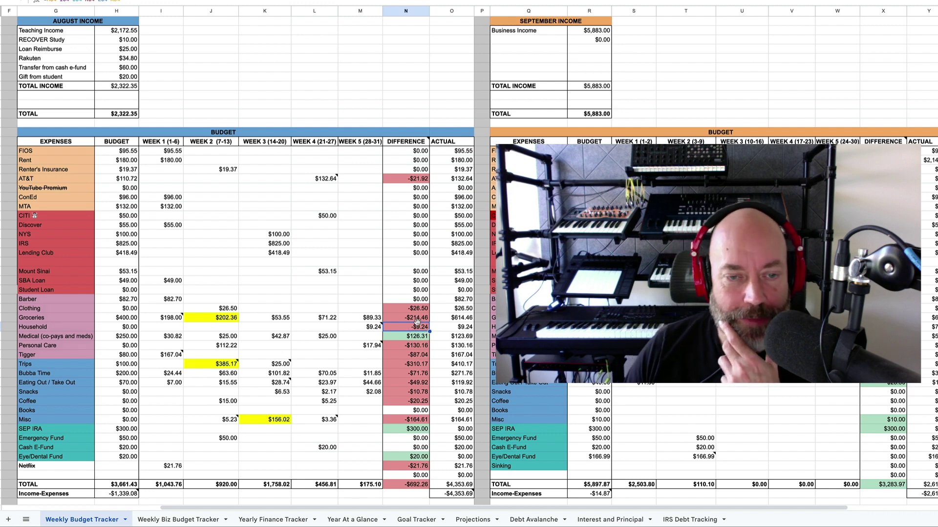
{"action": "left_click", "coordinate": [369, 330]}
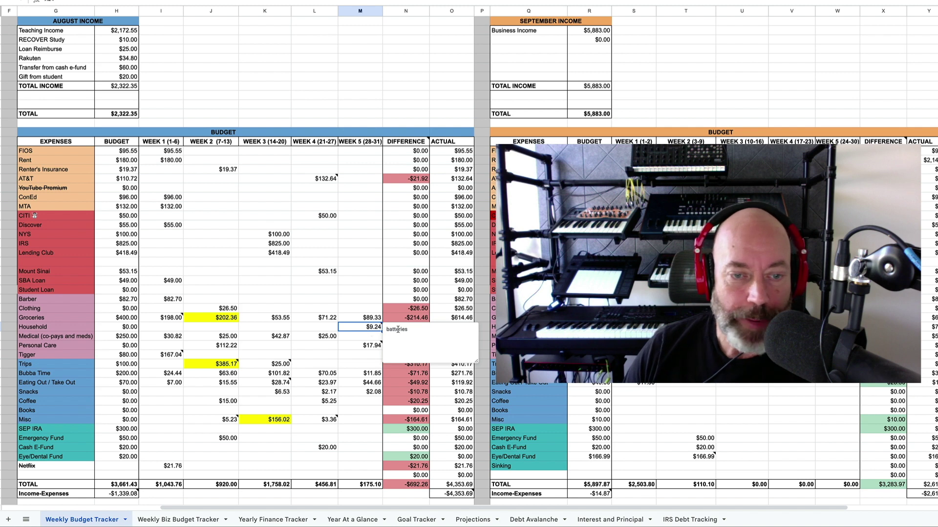
{"action": "left_click", "coordinate": [331, 330]}
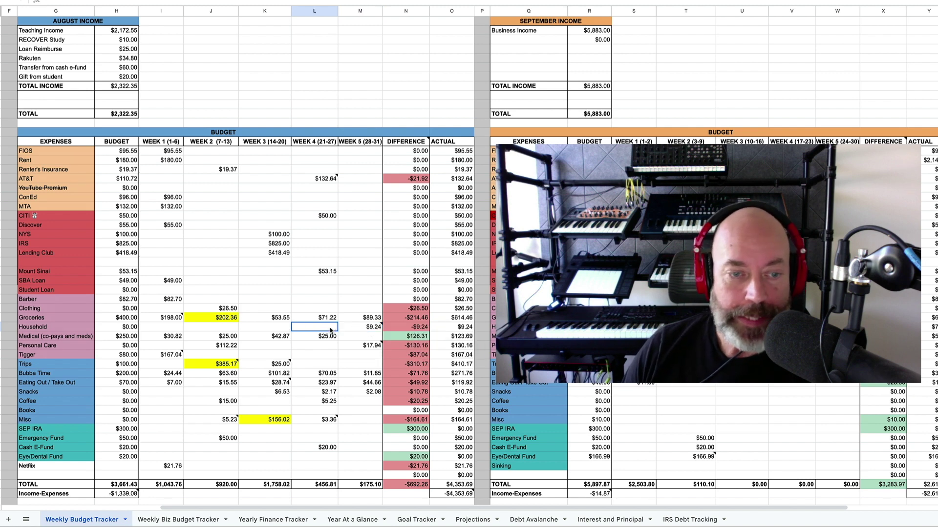
{"action": "left_click", "coordinate": [398, 328]}
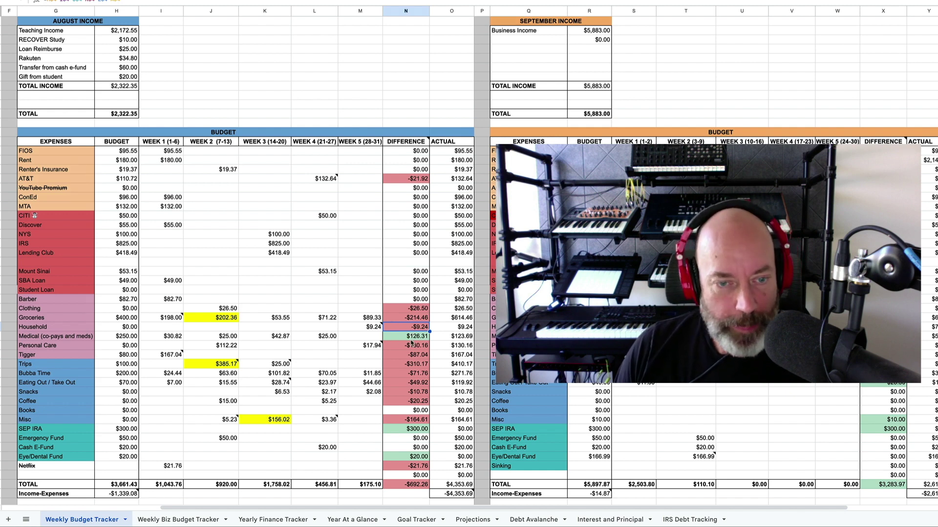
Step: Check Medical ($126.31), Personal Care (-$130.16) and Tigger (-$87.04) differences and Tigger's entries
{"action": "left_click", "coordinate": [412, 338]}
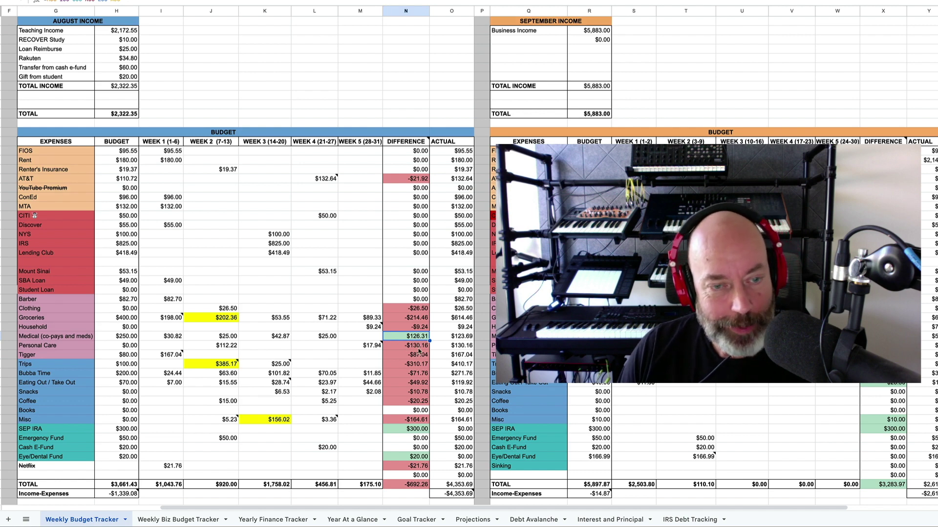
{"action": "left_click", "coordinate": [418, 346]}
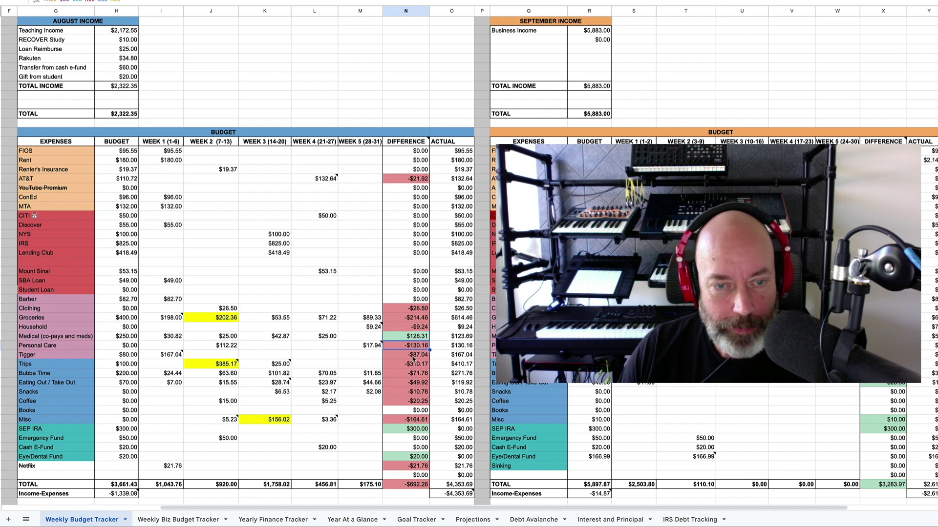
{"action": "left_click", "coordinate": [413, 357]}
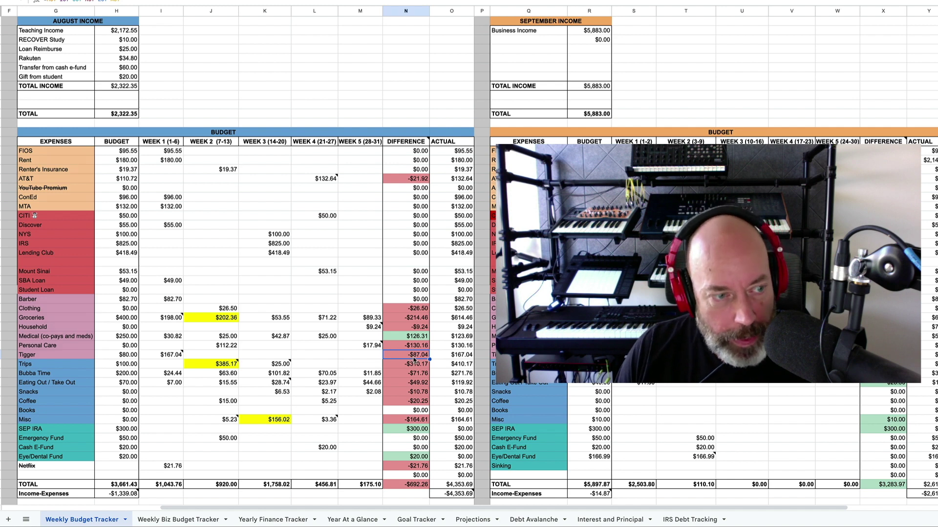
{"action": "left_click", "coordinate": [165, 360]}
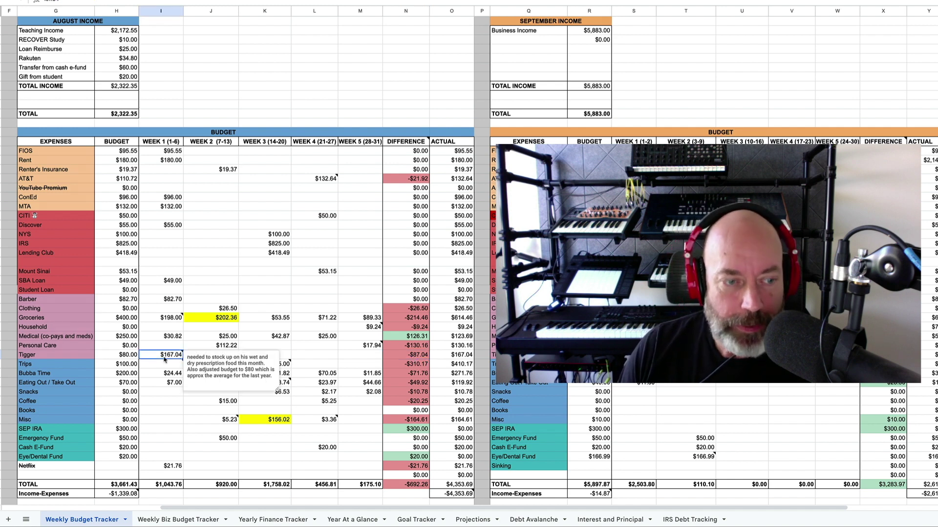
{"action": "left_click", "coordinate": [359, 356]}
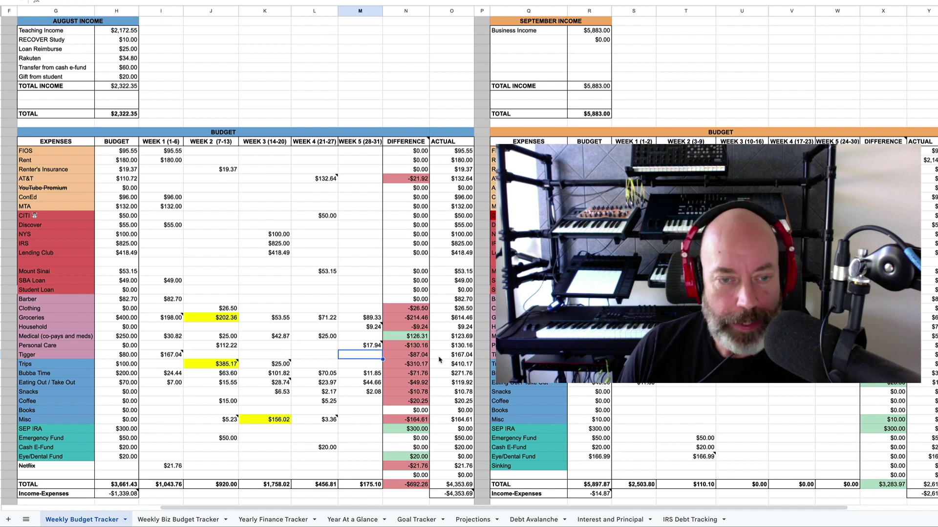
Step: Review the Trips (-$310.17) and Bubba Time differences and Eating Out's $44.66 Week 5 amount
{"action": "left_click", "coordinate": [407, 365]}
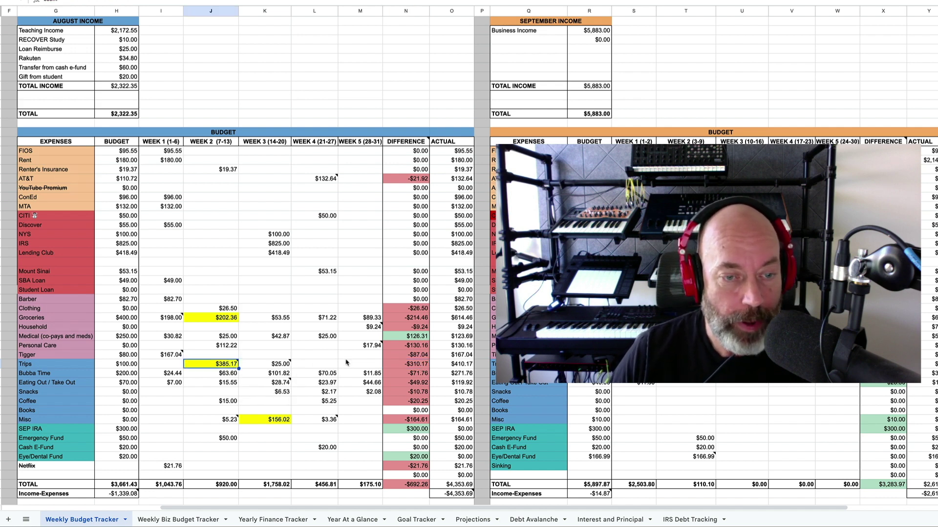
{"action": "mouse_move", "coordinate": [277, 367]}
{"action": "left_click", "coordinate": [405, 365]}
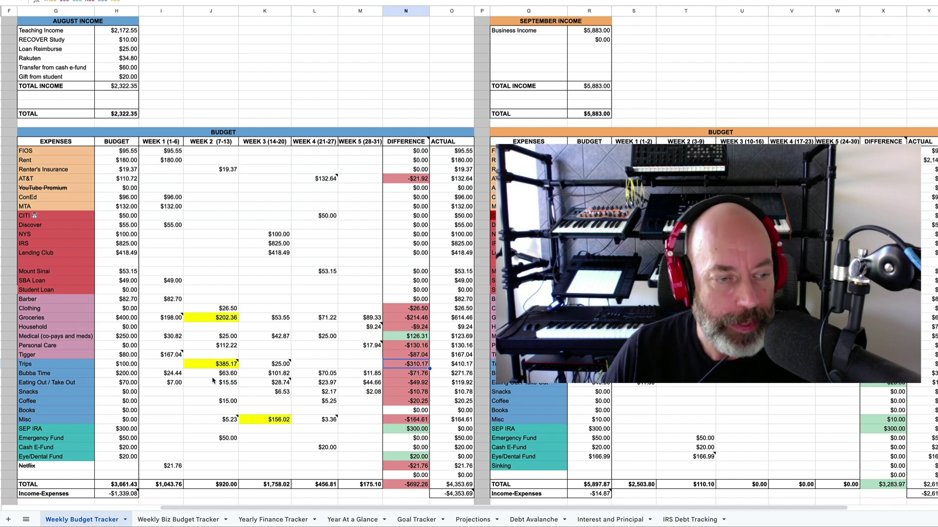
{"action": "left_click", "coordinate": [413, 374]}
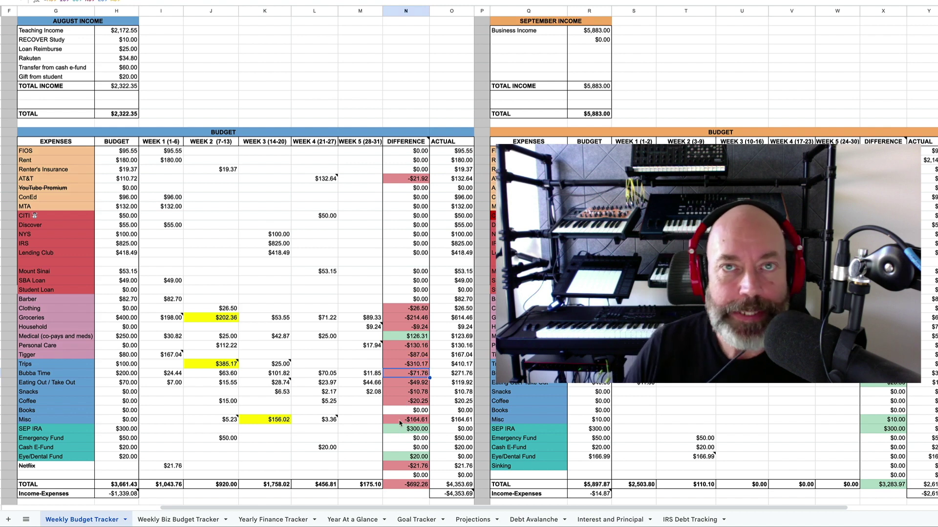
{"action": "left_click", "coordinate": [370, 384]}
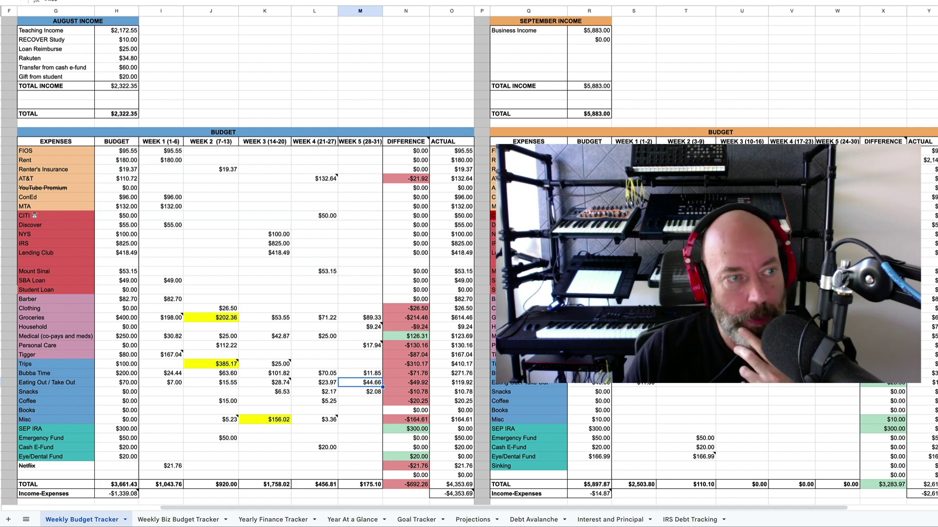
Step: Compare August's $180.00 Rent budget with September Rent ($1800 + $340) and its empty Week 2
{"action": "left_click", "coordinate": [127, 161]}
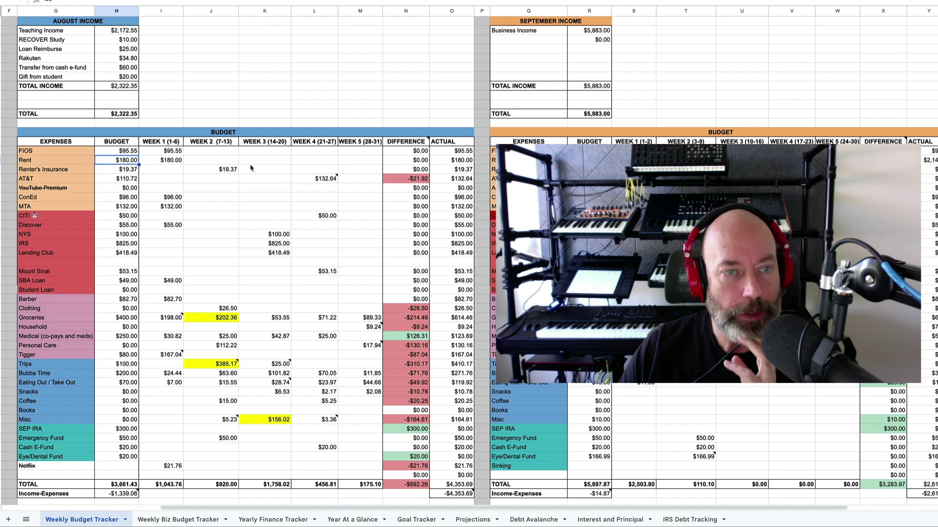
{"action": "mouse_move", "coordinate": [338, 175]}
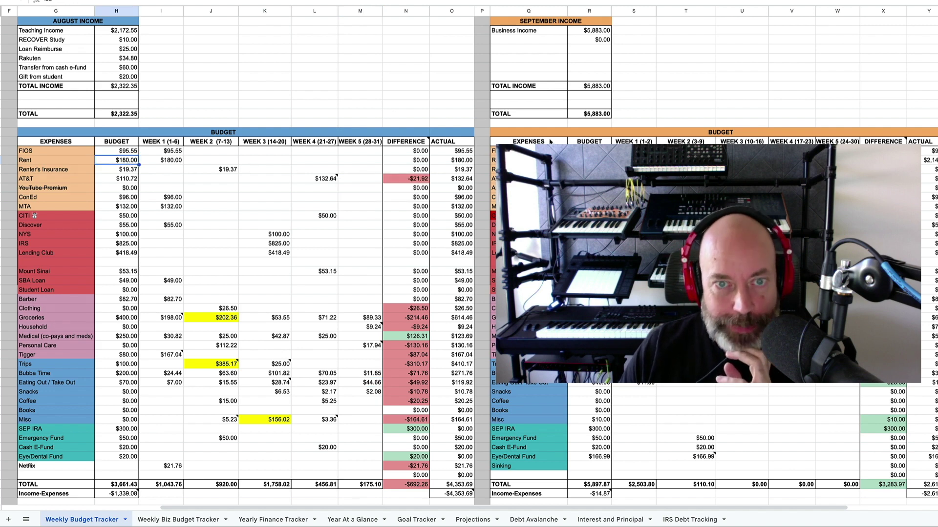
{"action": "scroll", "coordinate": [551, 141], "scroll_direction": "right", "scroll_amount": 8}
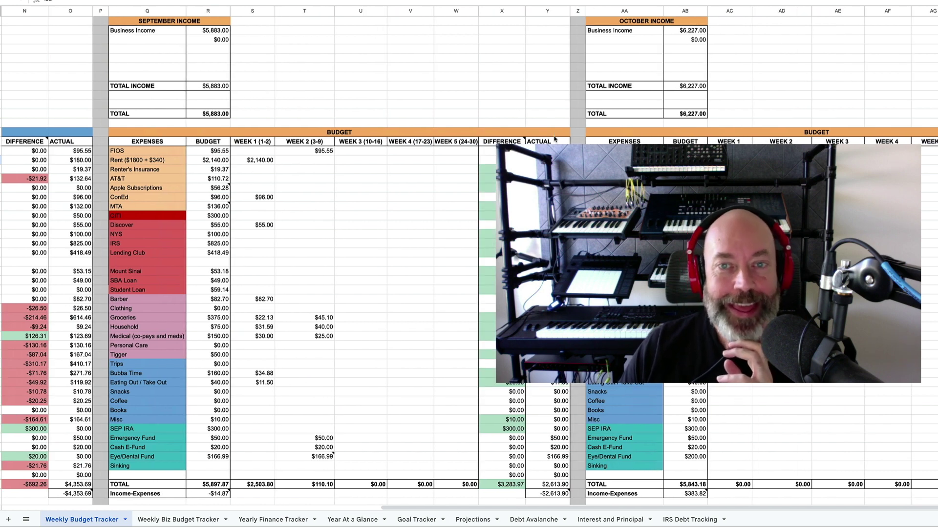
{"action": "left_click", "coordinate": [143, 160]}
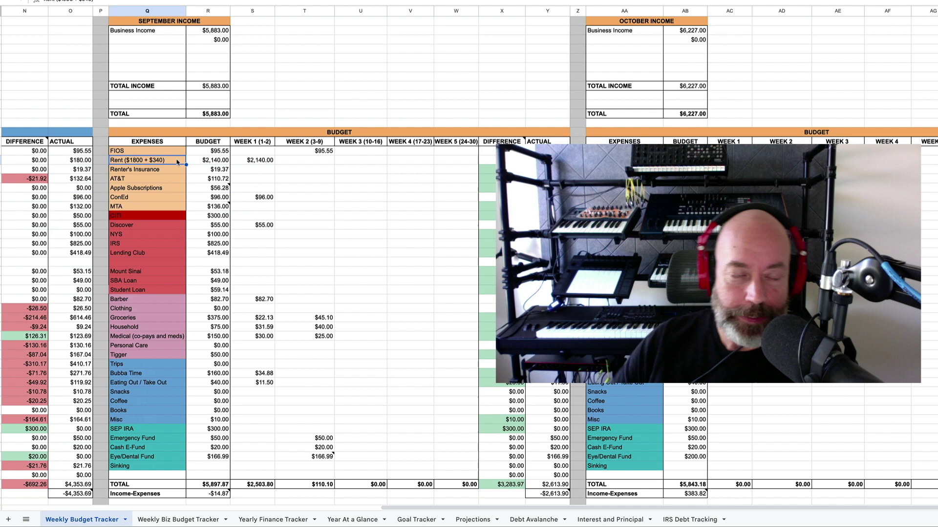
{"action": "left_click", "coordinate": [296, 165]}
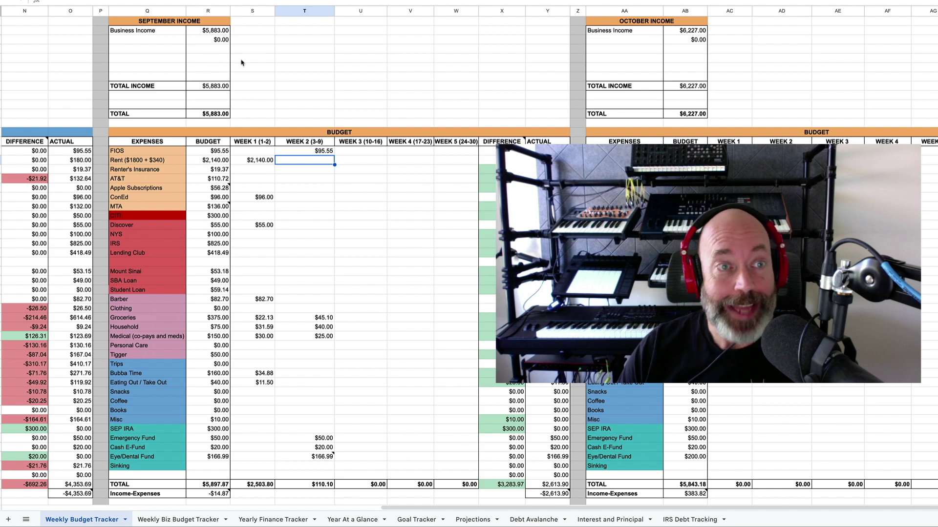
Step: Review August income: Teaching, Rakuten and the $2,322.35 total with its formula
{"action": "scroll", "coordinate": [241, 63], "scroll_direction": "left", "scroll_amount": 10}
{"action": "scroll", "coordinate": [241, 63], "scroll_direction": "left", "scroll_amount": 4}
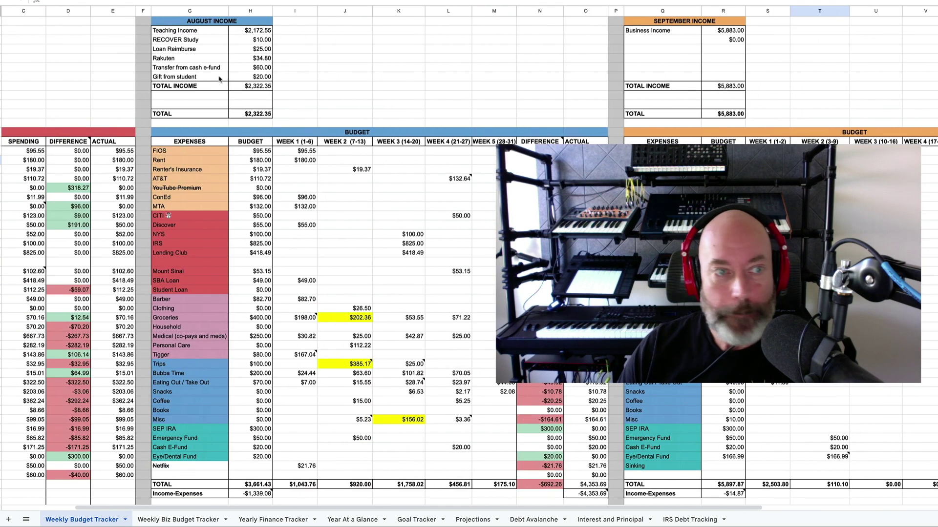
{"action": "left_click", "coordinate": [243, 115]}
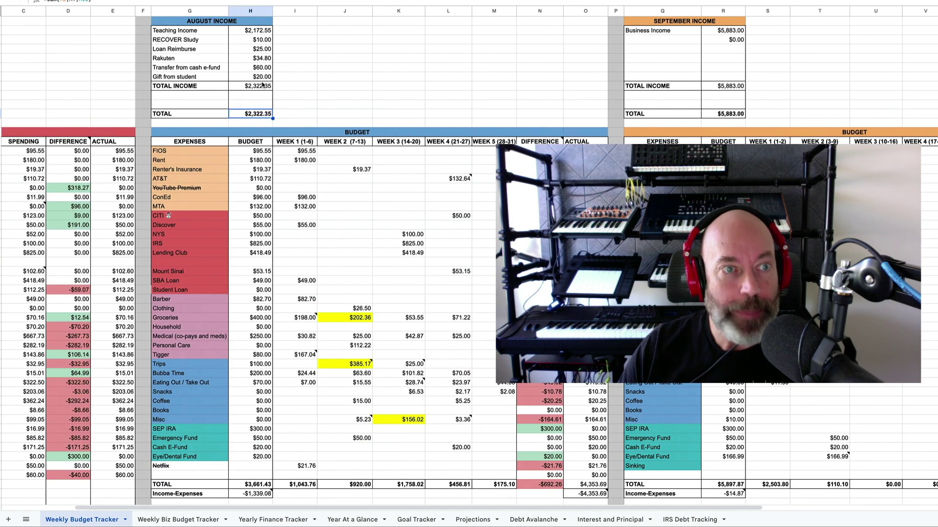
{"action": "left_click", "coordinate": [268, 61]}
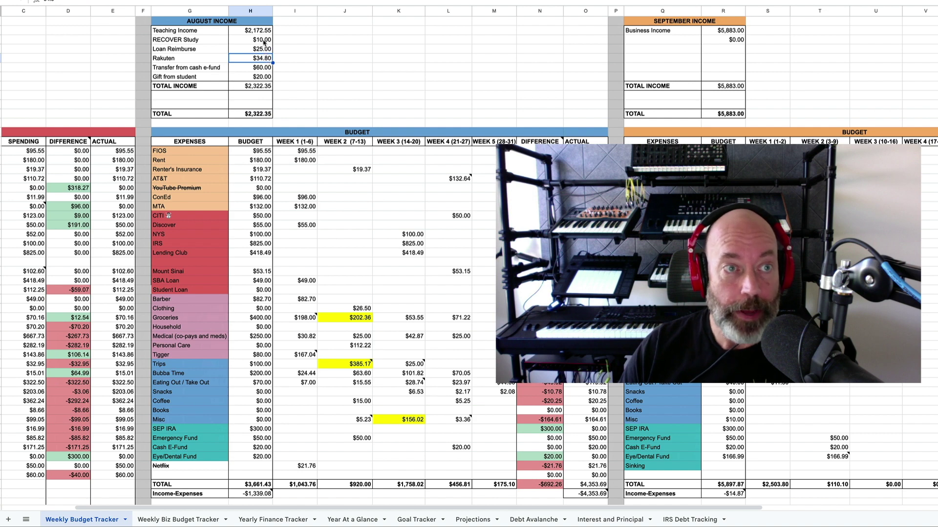
{"action": "left_click", "coordinate": [264, 33]}
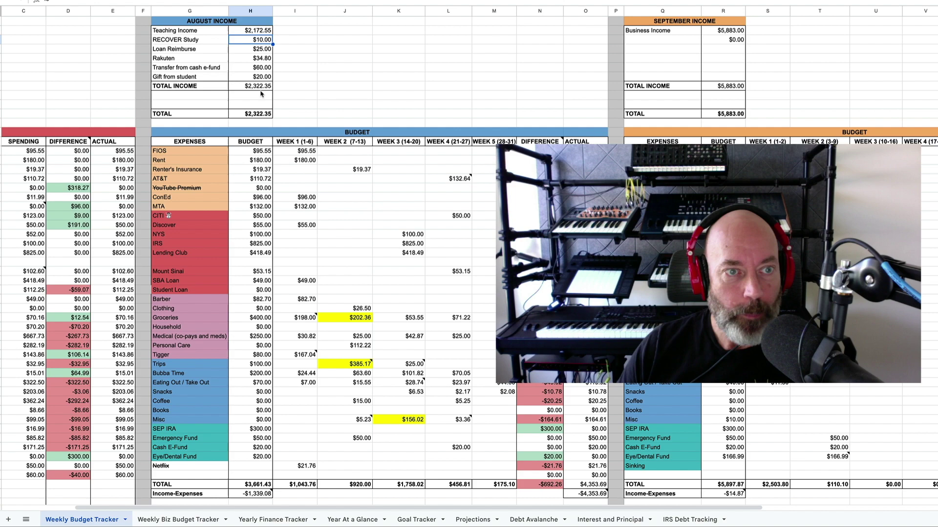
{"action": "left_click", "coordinate": [268, 116]}
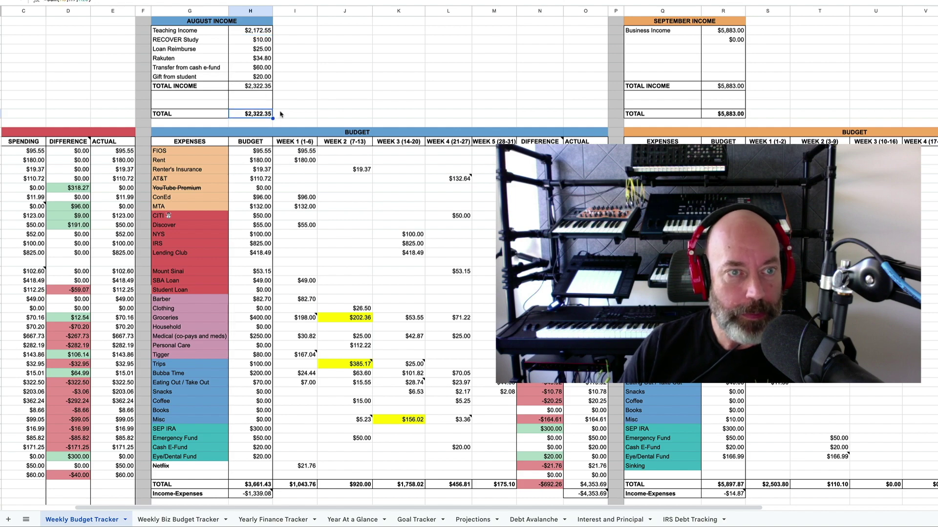
Step: Move right to September and select its $5,883.00 total income cell
{"action": "scroll", "coordinate": [306, 112], "scroll_direction": "right", "scroll_amount": 6}
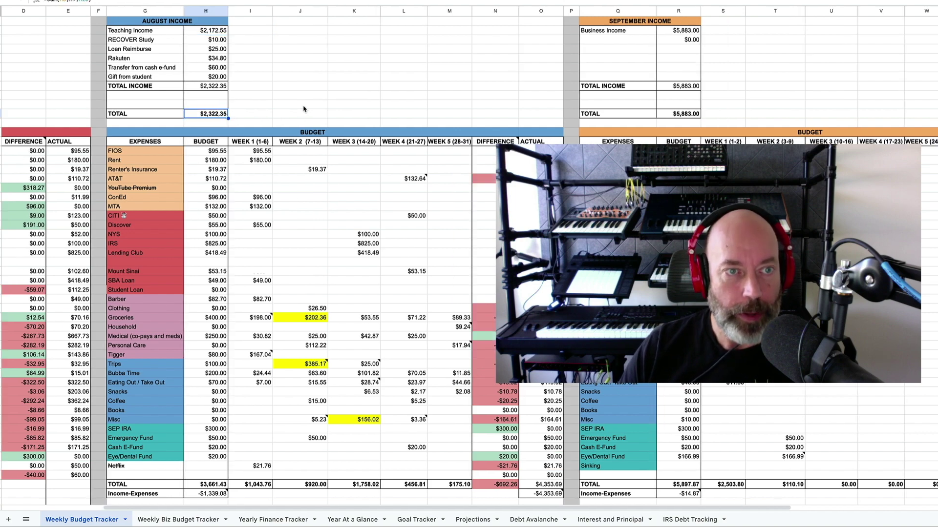
{"action": "scroll", "coordinate": [304, 109], "scroll_direction": "right", "scroll_amount": 4}
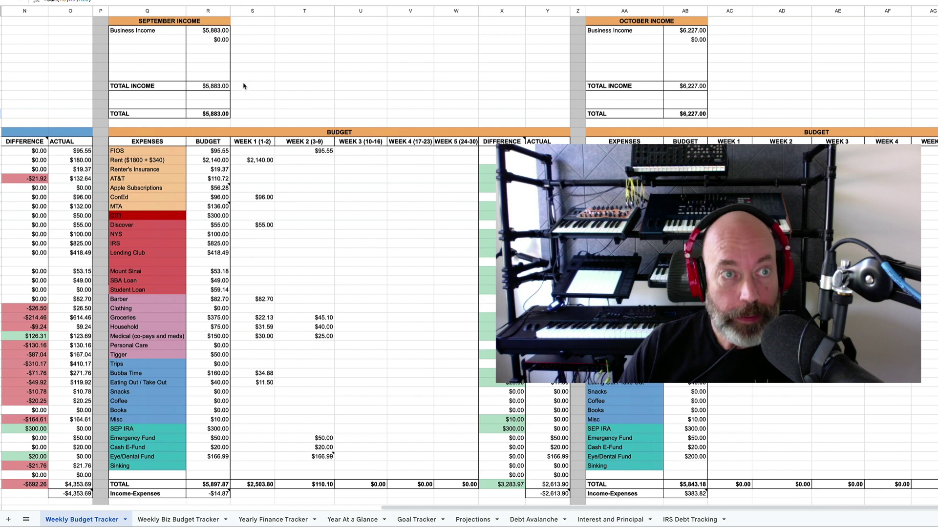
{"action": "left_click", "coordinate": [217, 114]}
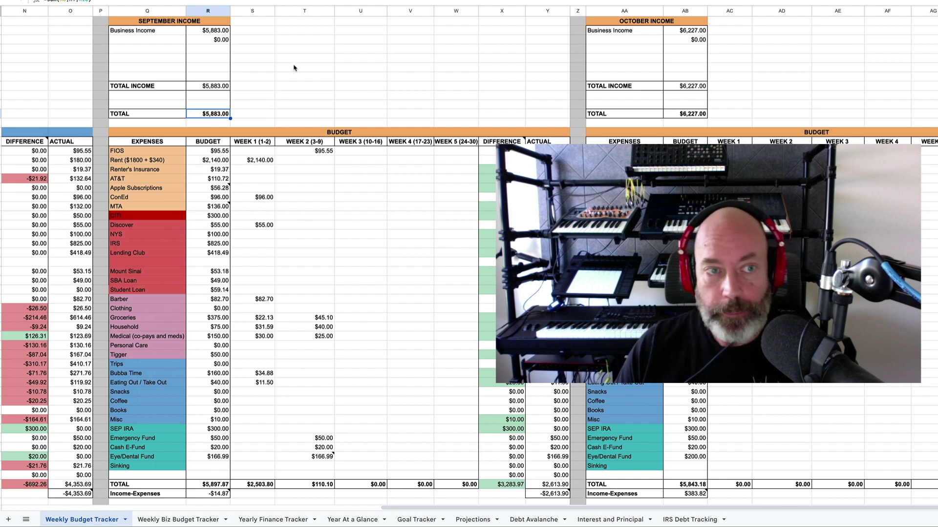
{"action": "left_click", "coordinate": [221, 160]}
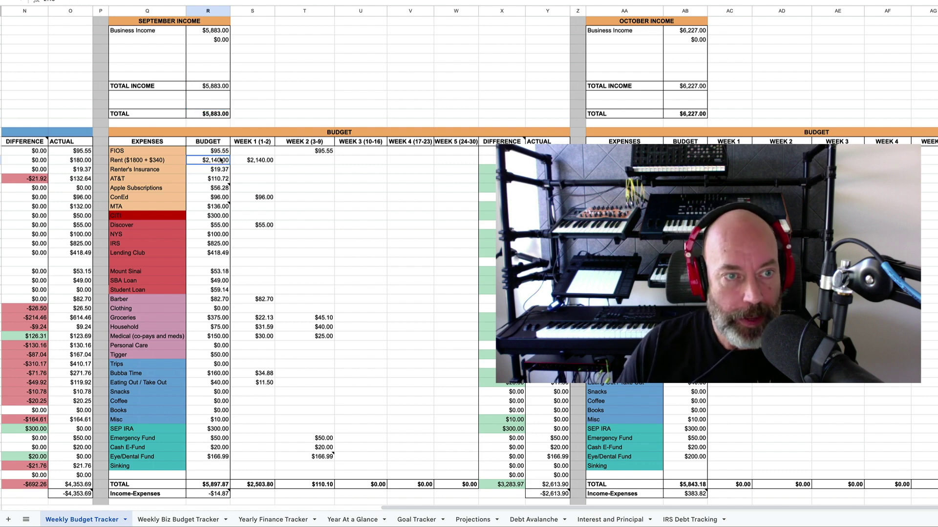
{"action": "left_click", "coordinate": [140, 162]}
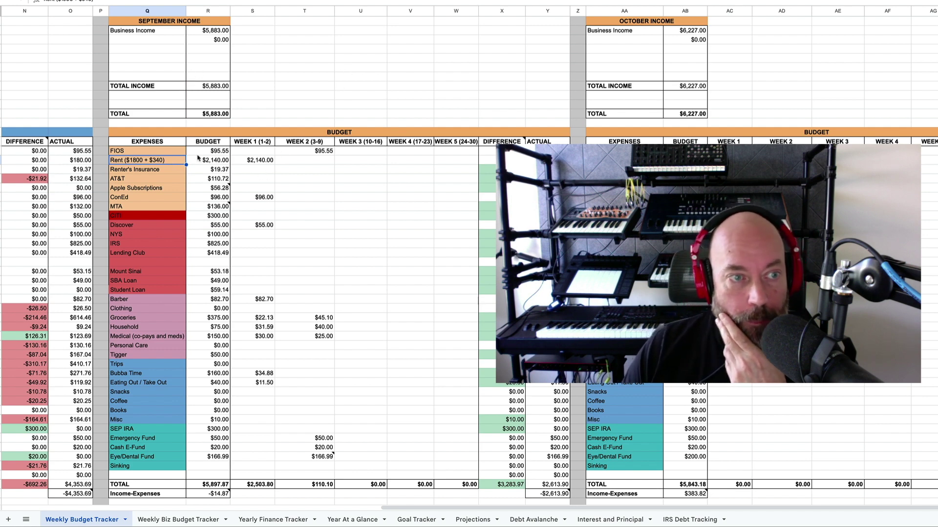
{"action": "left_click", "coordinate": [207, 161]}
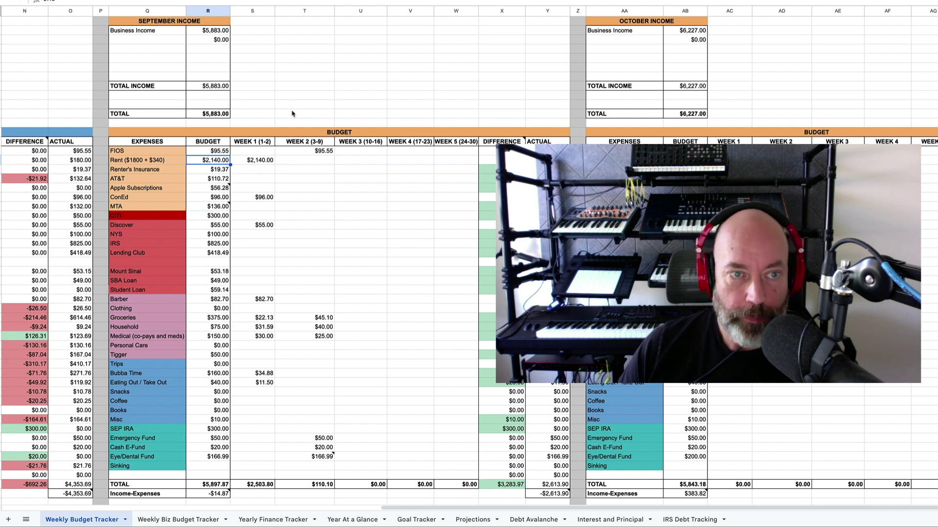
{"action": "left_click", "coordinate": [155, 163]}
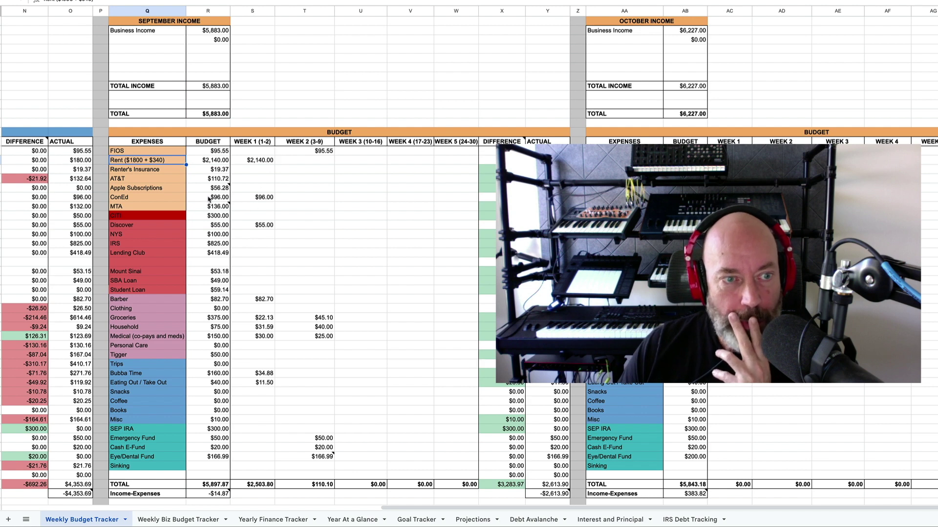
{"action": "left_click", "coordinate": [149, 302]}
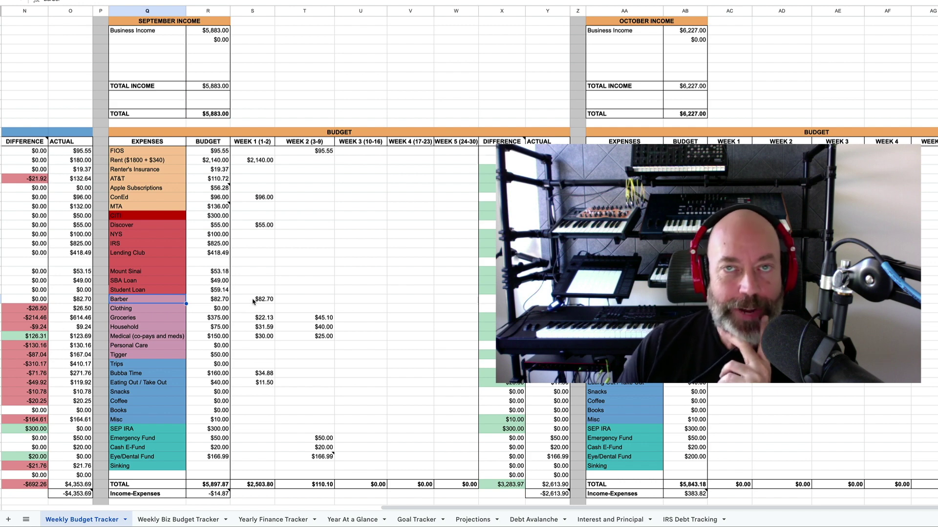
{"action": "left_click", "coordinate": [253, 301]}
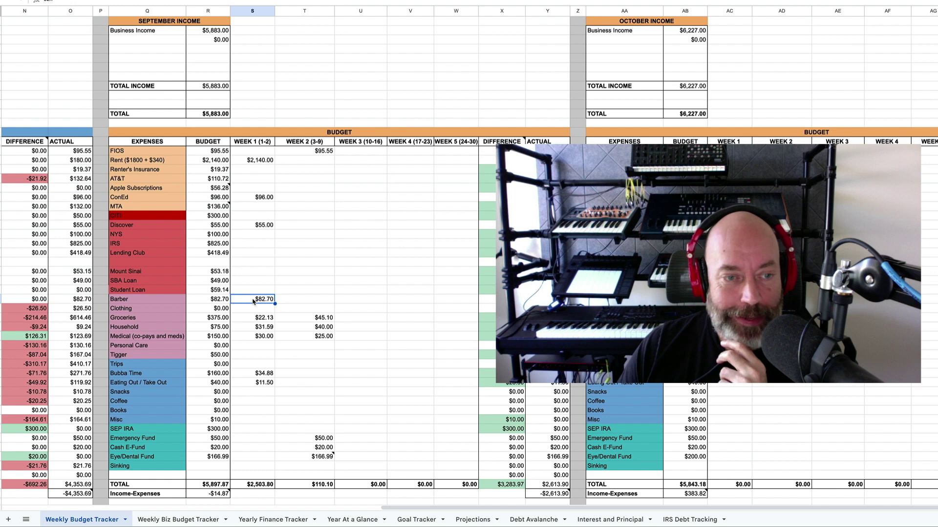
{"action": "left_click", "coordinate": [210, 302]}
{"action": "left_click", "coordinate": [244, 300]}
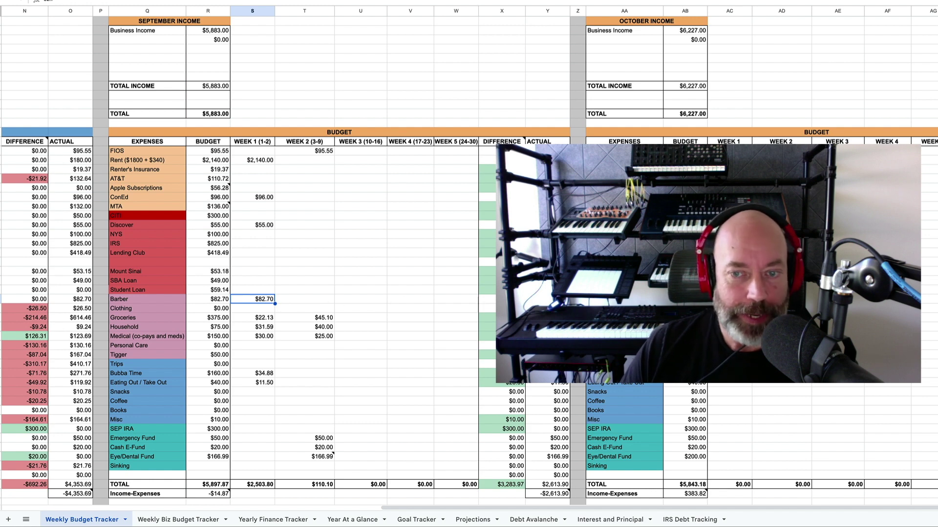
{"action": "left_click", "coordinate": [304, 301]}
{"action": "left_click", "coordinate": [264, 301]}
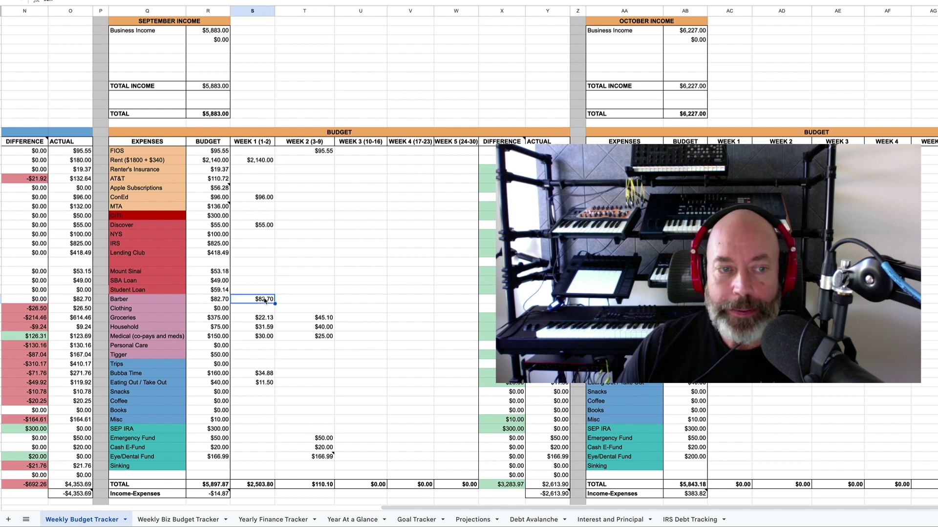
{"action": "left_click", "coordinate": [198, 301]}
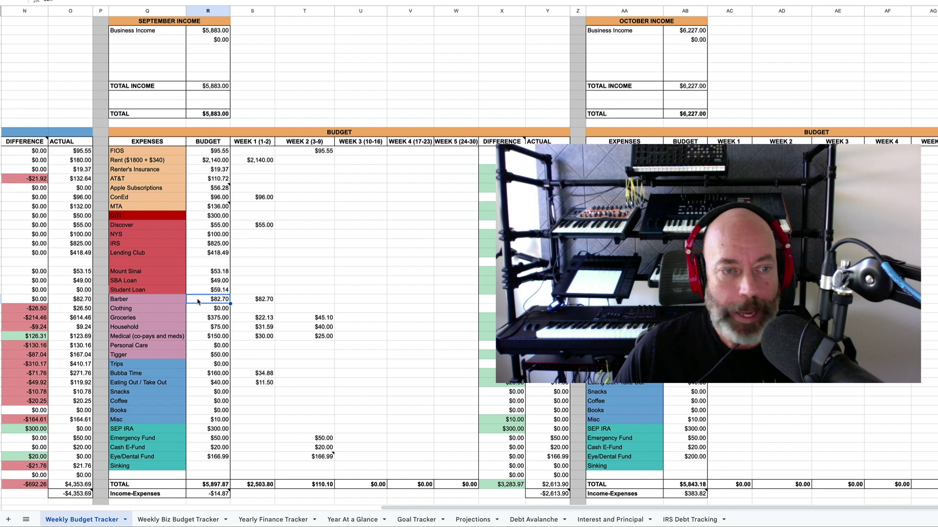
{"action": "left_click", "coordinate": [249, 302]}
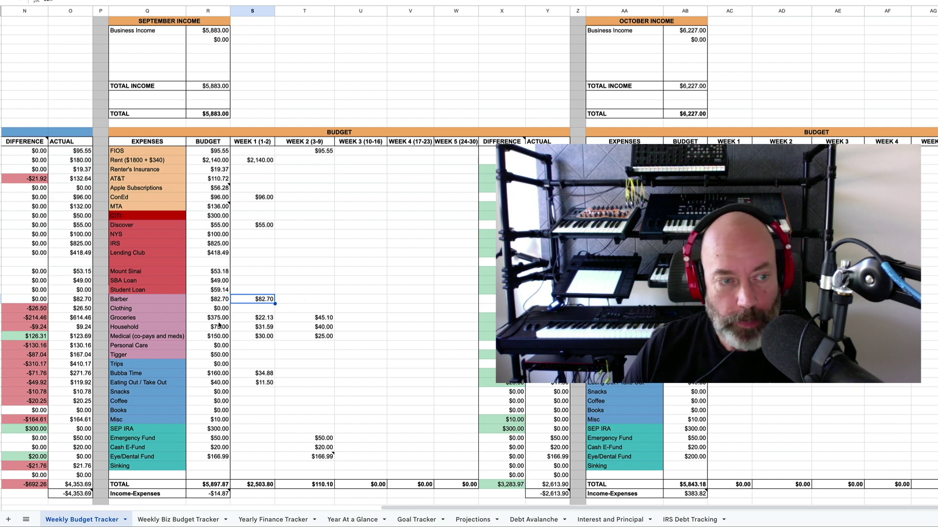
{"action": "left_click", "coordinate": [251, 318]}
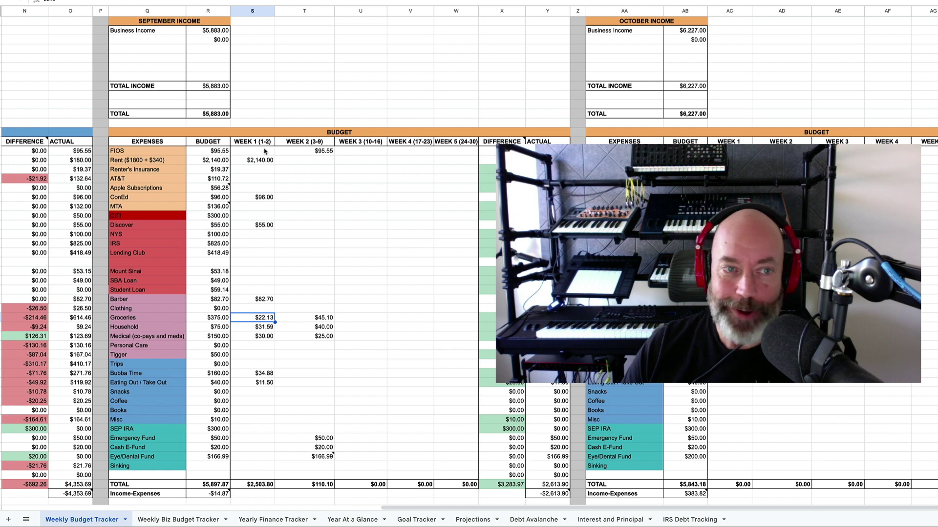
{"action": "left_click", "coordinate": [303, 322]}
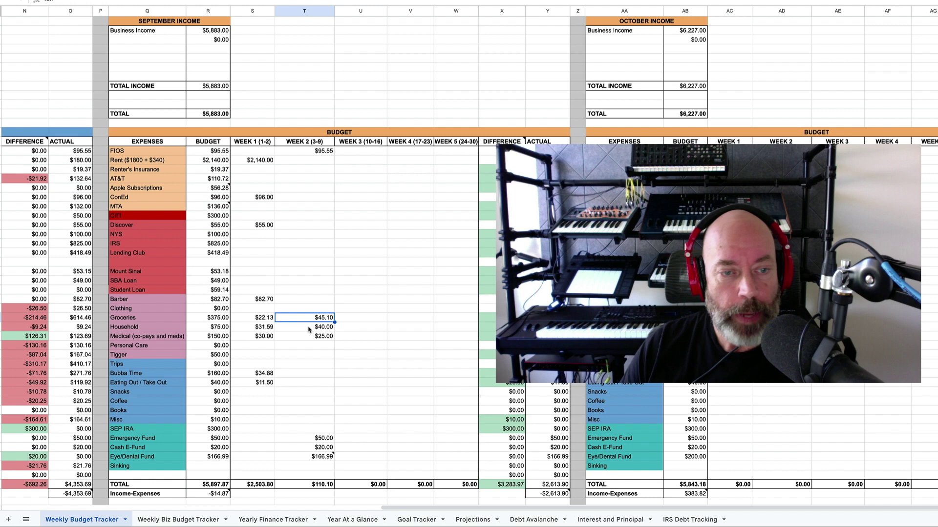
{"action": "left_click", "coordinate": [308, 330]}
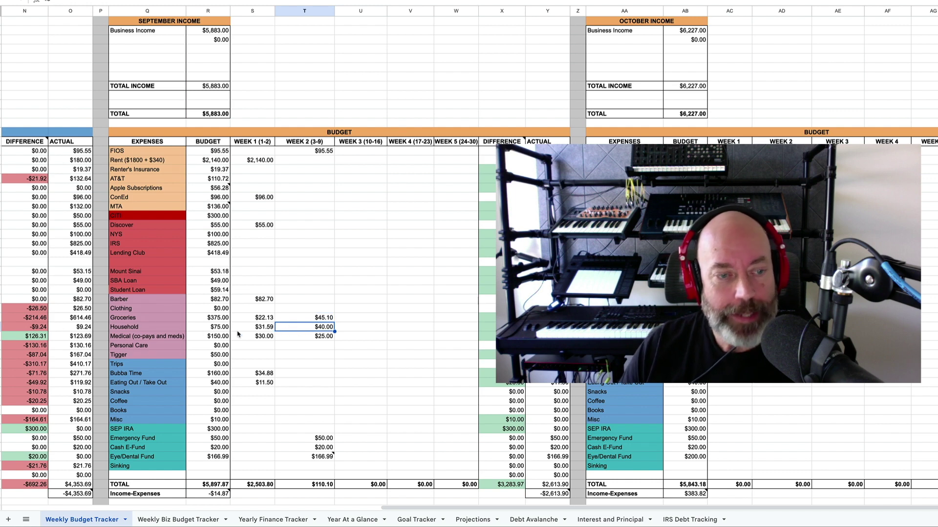
{"action": "left_click", "coordinate": [156, 328]}
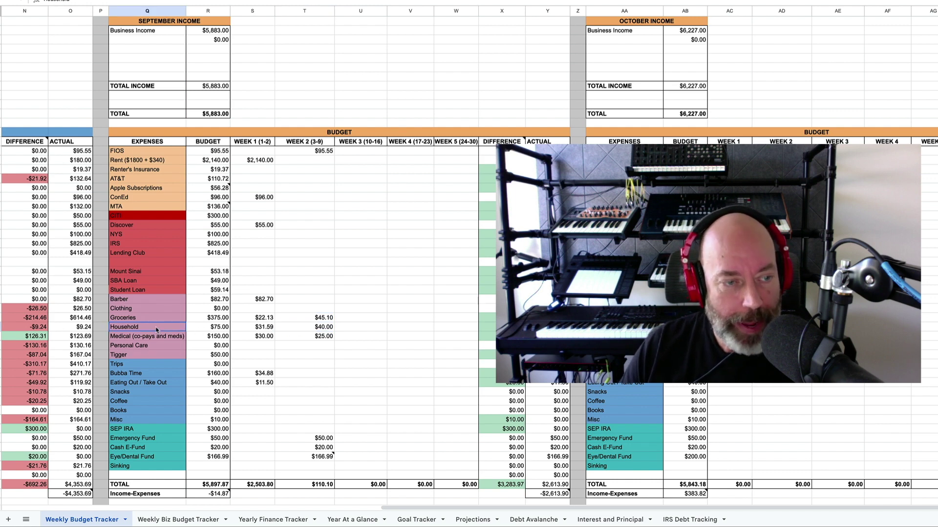
{"action": "left_click", "coordinate": [303, 327]}
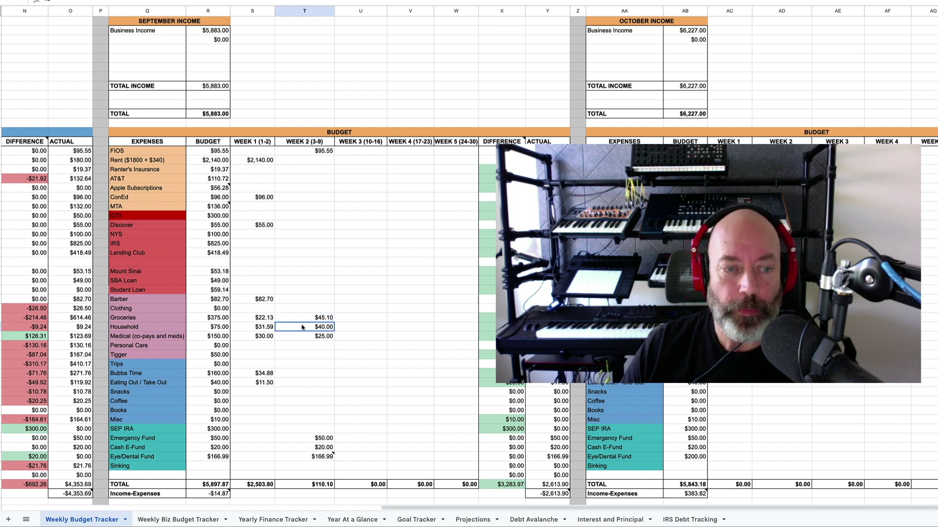
{"action": "left_click", "coordinate": [296, 318]}
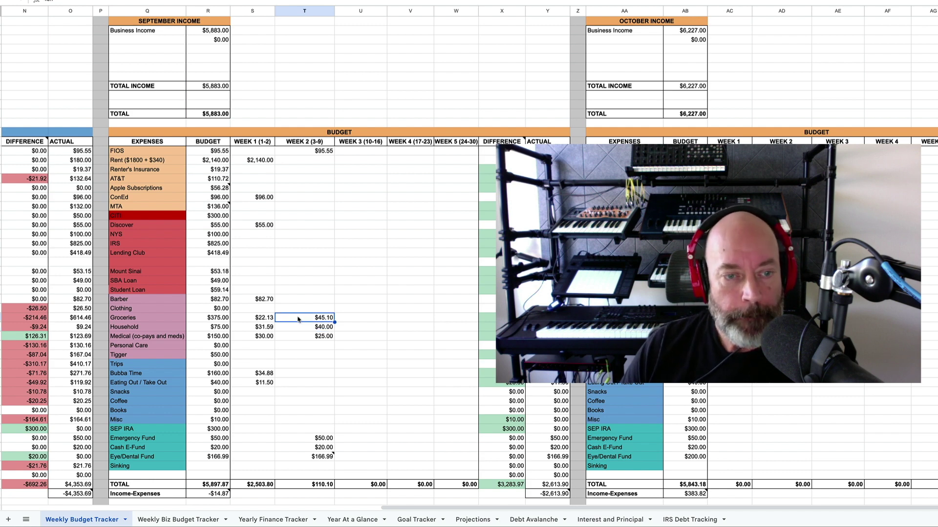
{"action": "left_click", "coordinate": [303, 328]}
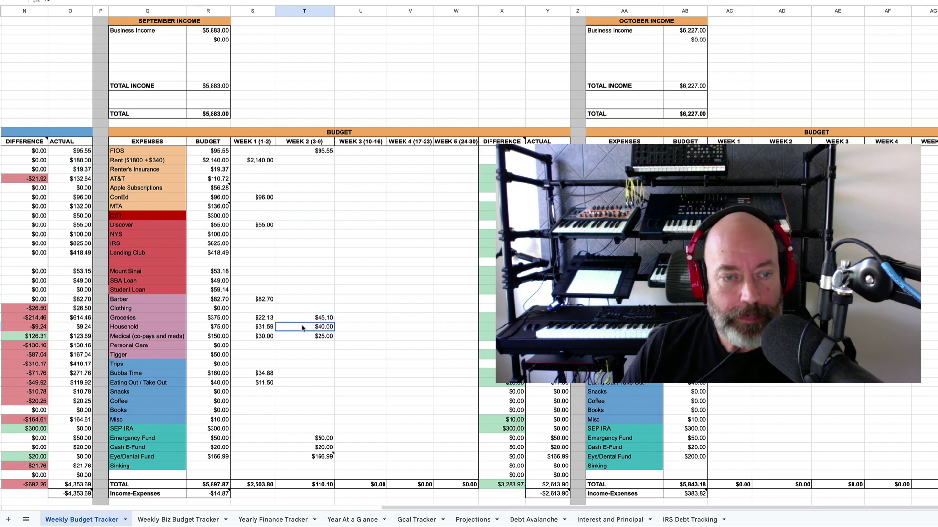
{"action": "left_click", "coordinate": [257, 330]}
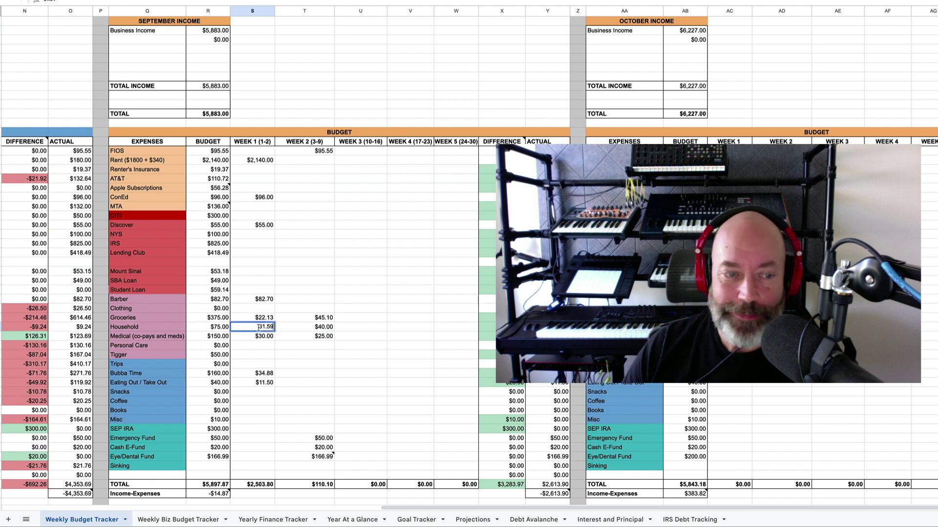
{"action": "left_click", "coordinate": [290, 328]}
{"action": "double_click", "coordinate": [261, 331]}
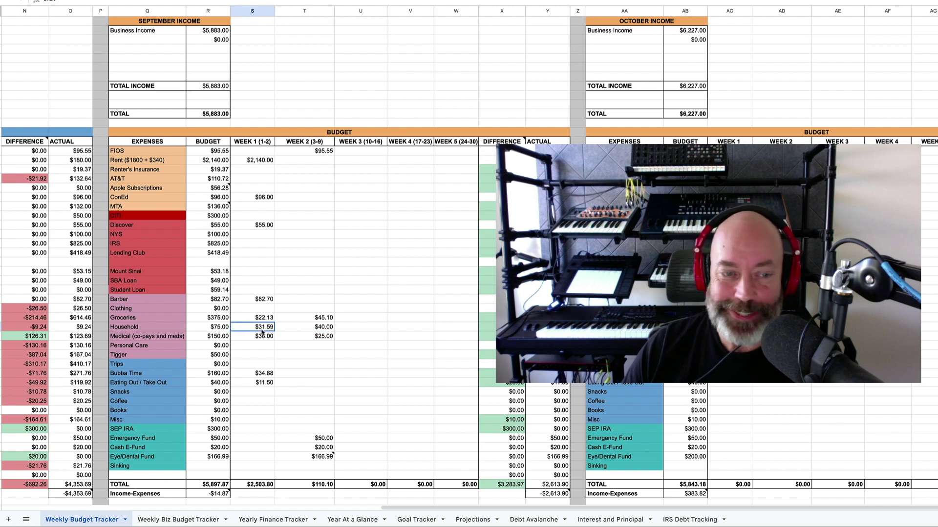
{"action": "left_click", "coordinate": [291, 330]}
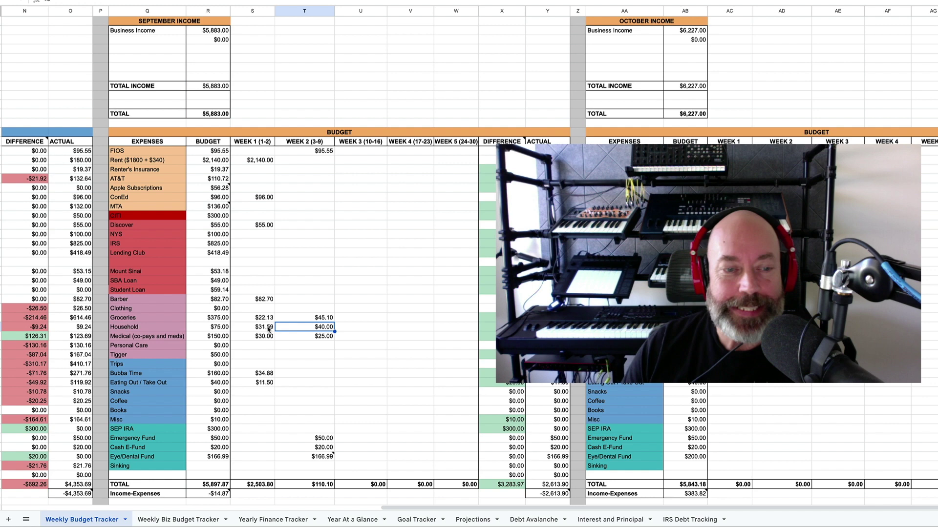
{"action": "left_click", "coordinate": [268, 330]}
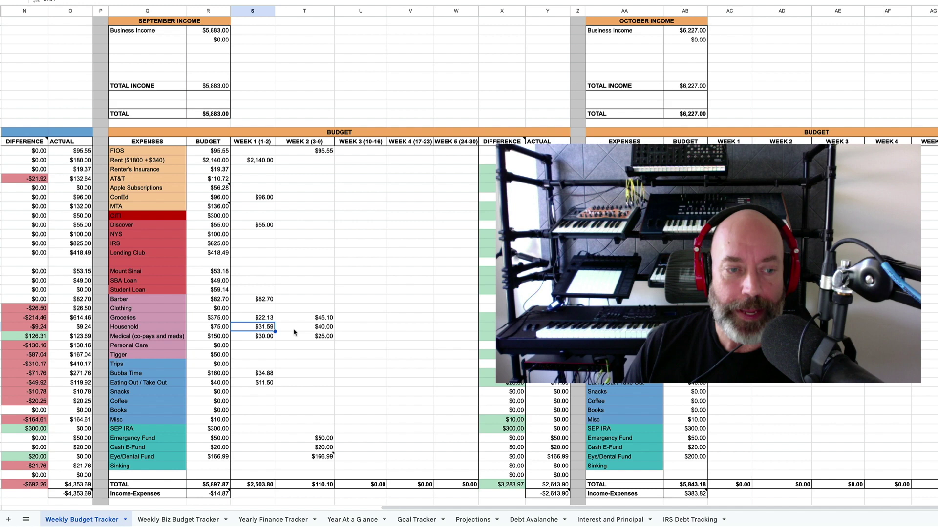
{"action": "double_click", "coordinate": [266, 329]}
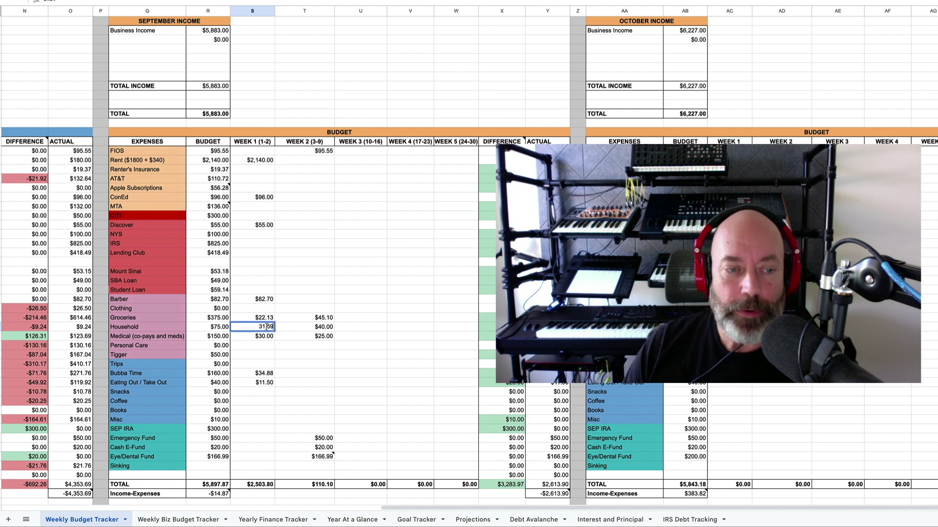
{"action": "left_click", "coordinate": [223, 330]}
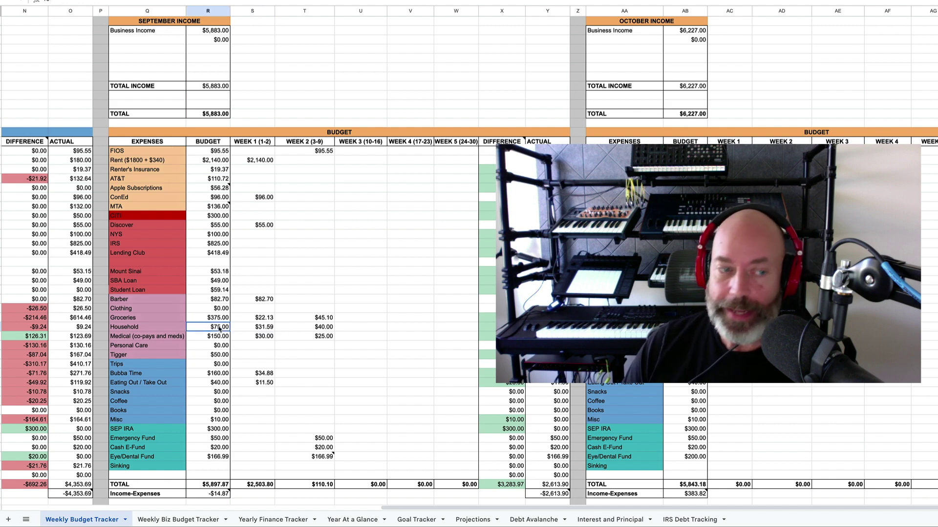
{"action": "left_click", "coordinate": [254, 329]}
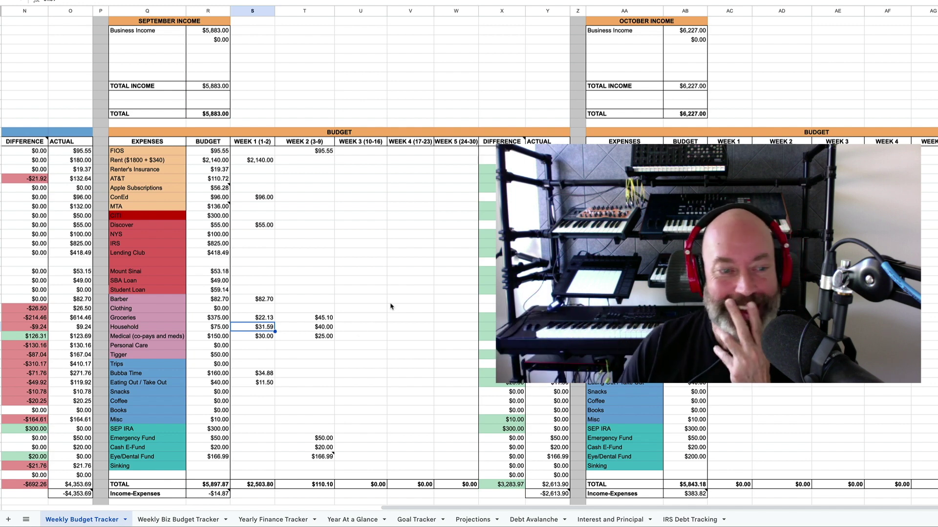
{"action": "left_click", "coordinate": [260, 339]}
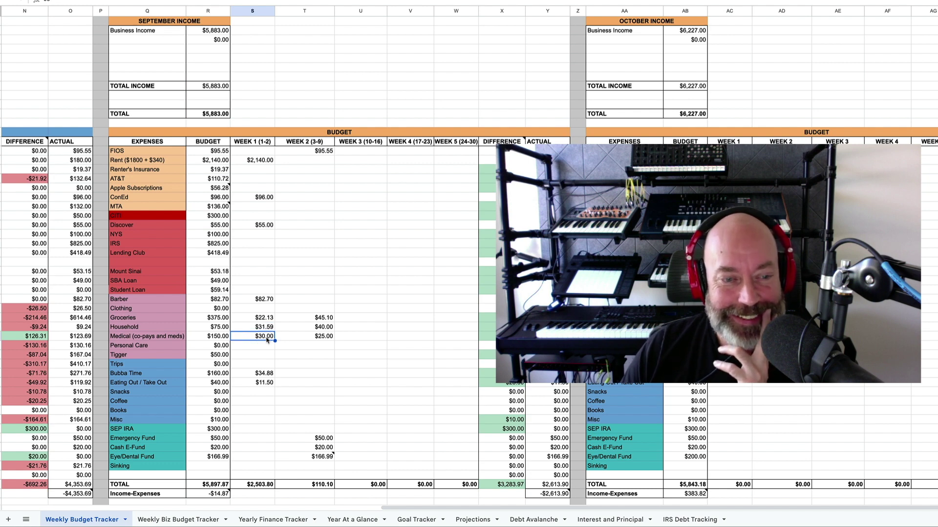
{"action": "left_click", "coordinate": [315, 339]}
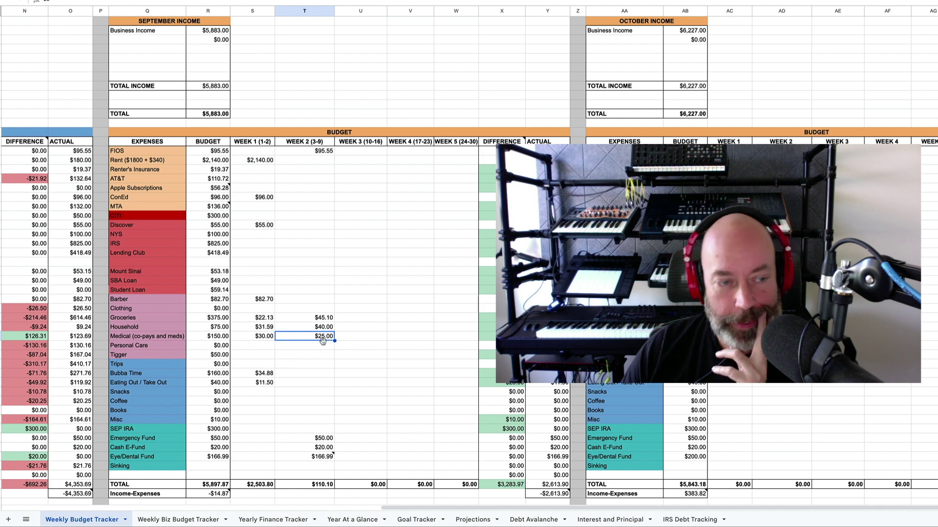
{"action": "left_click", "coordinate": [265, 374]}
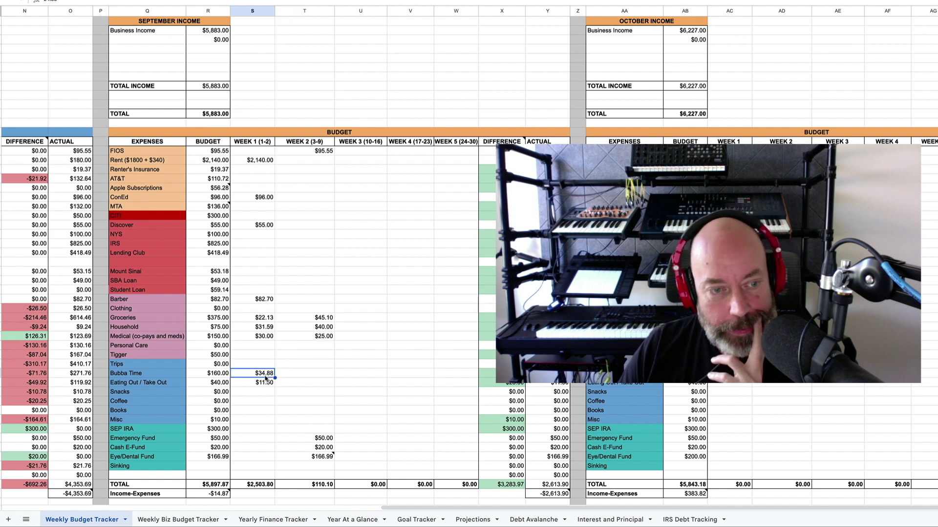
{"action": "left_click", "coordinate": [308, 376]}
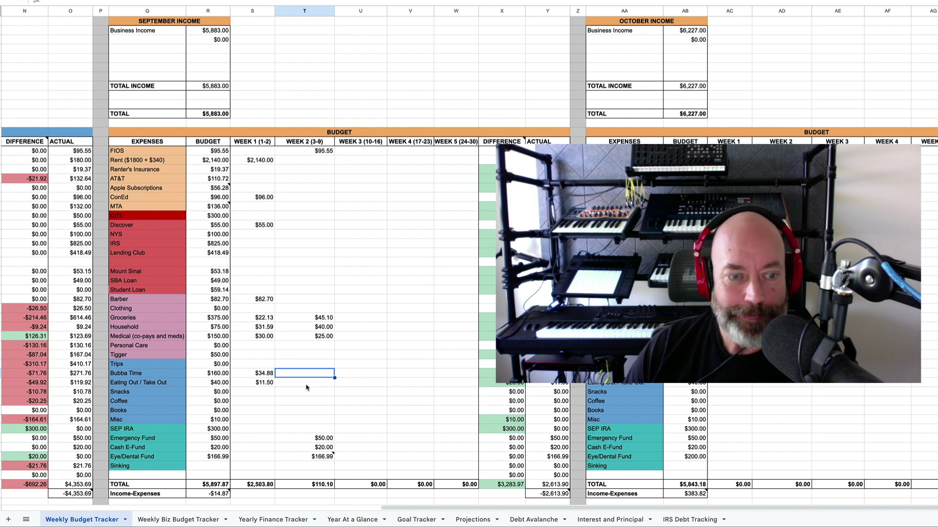
{"action": "left_click", "coordinate": [305, 383]}
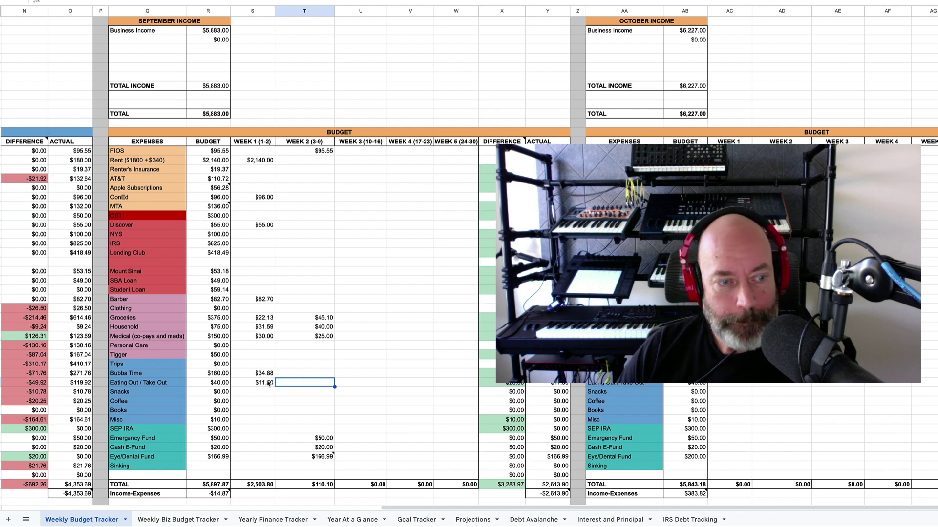
{"action": "left_click", "coordinate": [269, 383]}
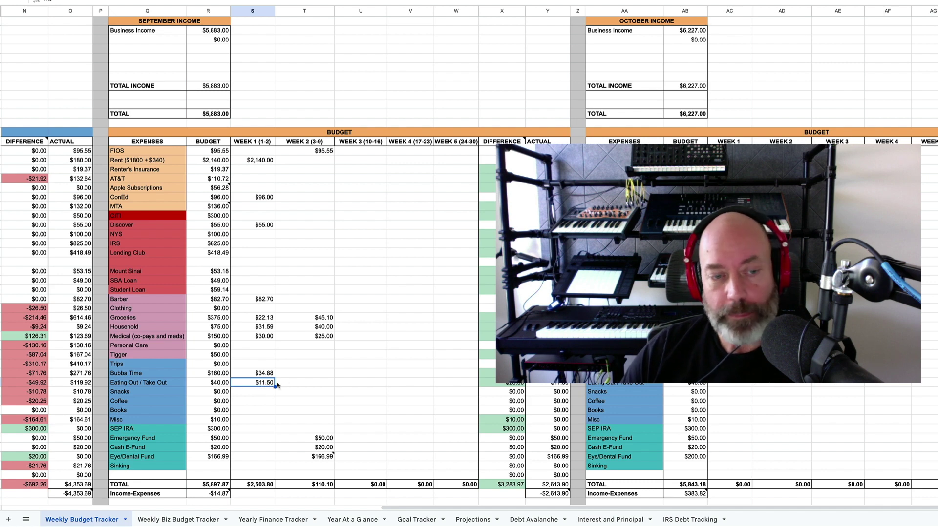
{"action": "left_click", "coordinate": [286, 386]}
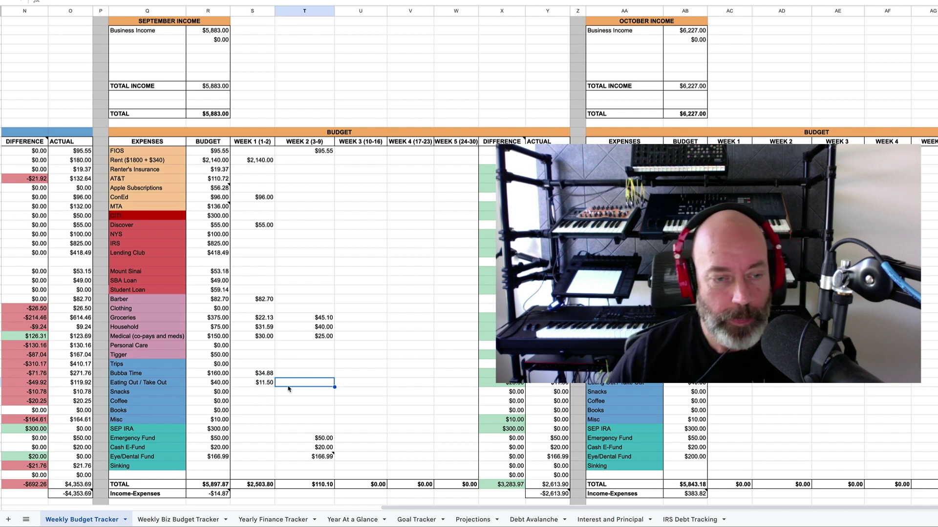
{"action": "left_click", "coordinate": [325, 441]}
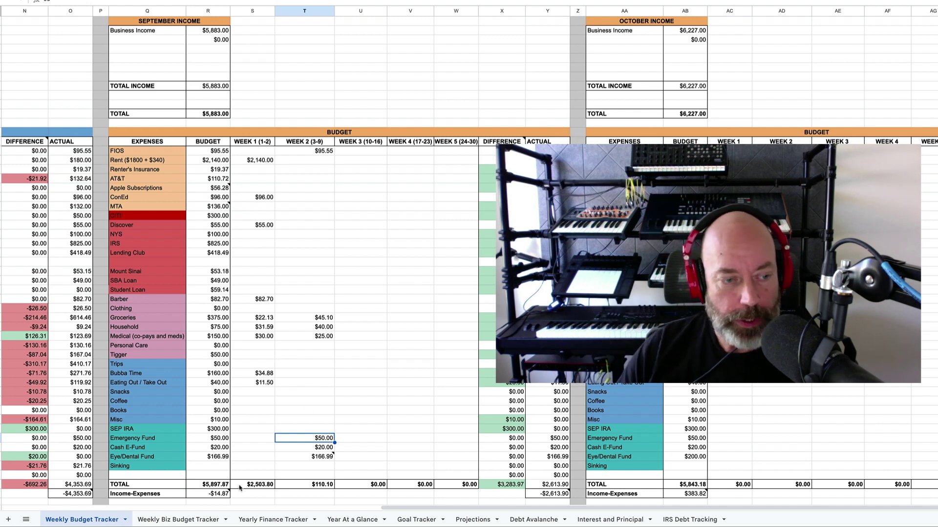
{"action": "left_click", "coordinate": [323, 450]}
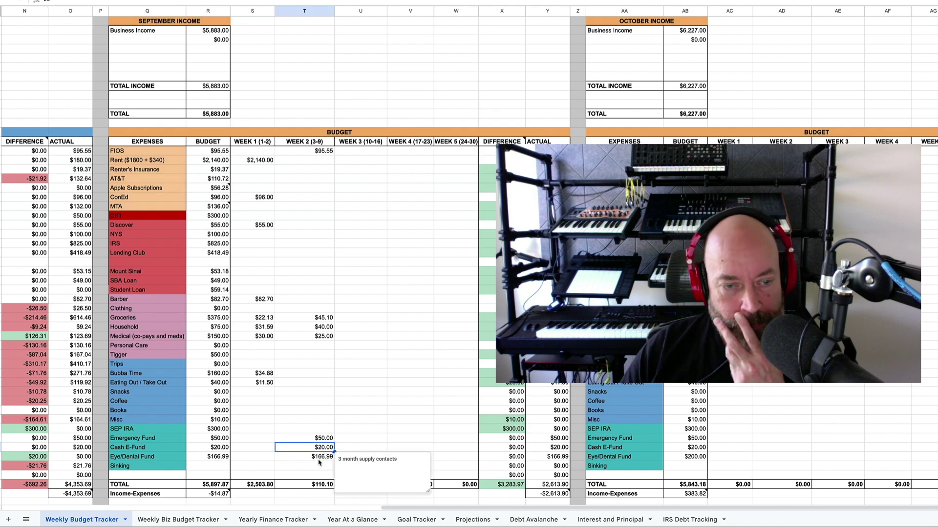
{"action": "left_click", "coordinate": [321, 459]}
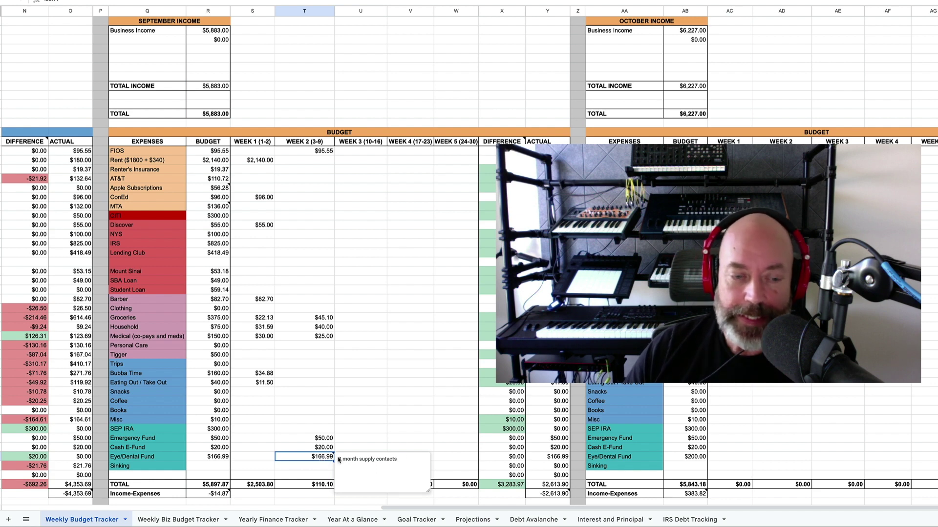
{"action": "left_click", "coordinate": [371, 450]}
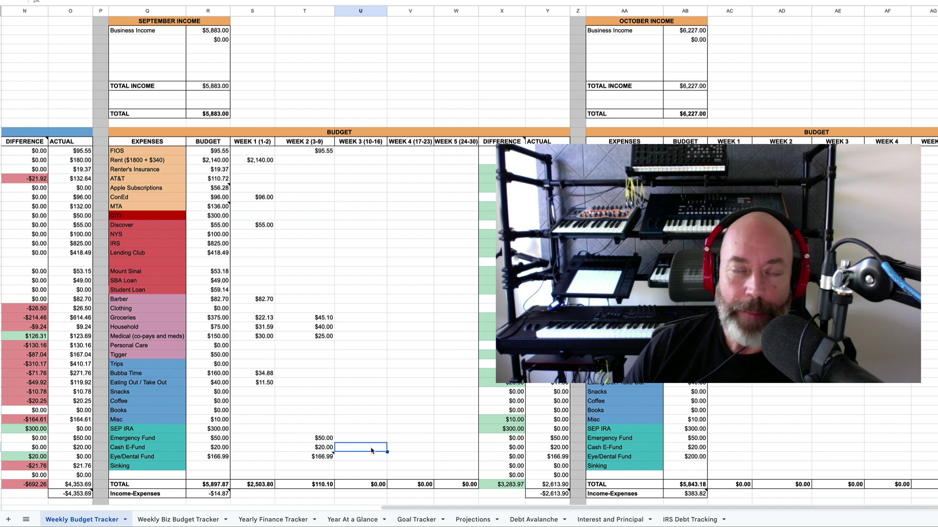
{"action": "left_click", "coordinate": [321, 459]}
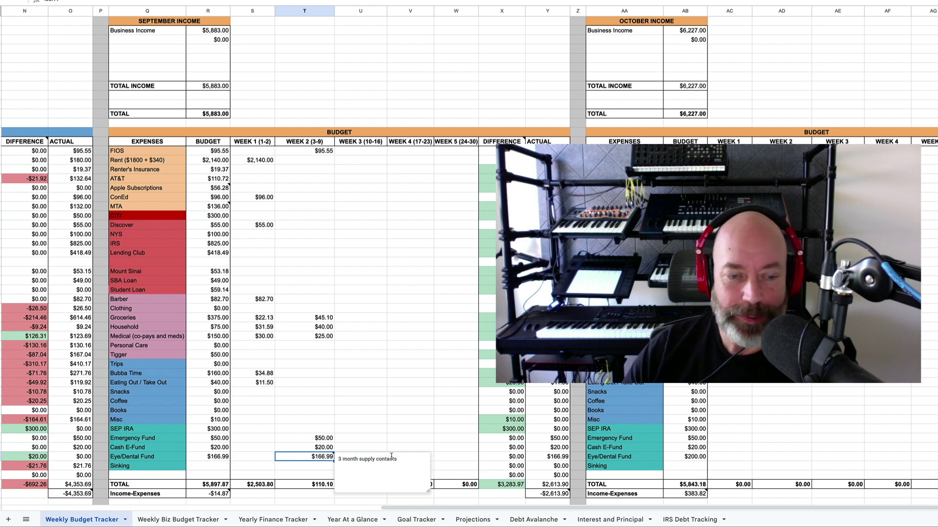
{"action": "left_click", "coordinate": [426, 451]}
{"action": "left_click", "coordinate": [355, 462]}
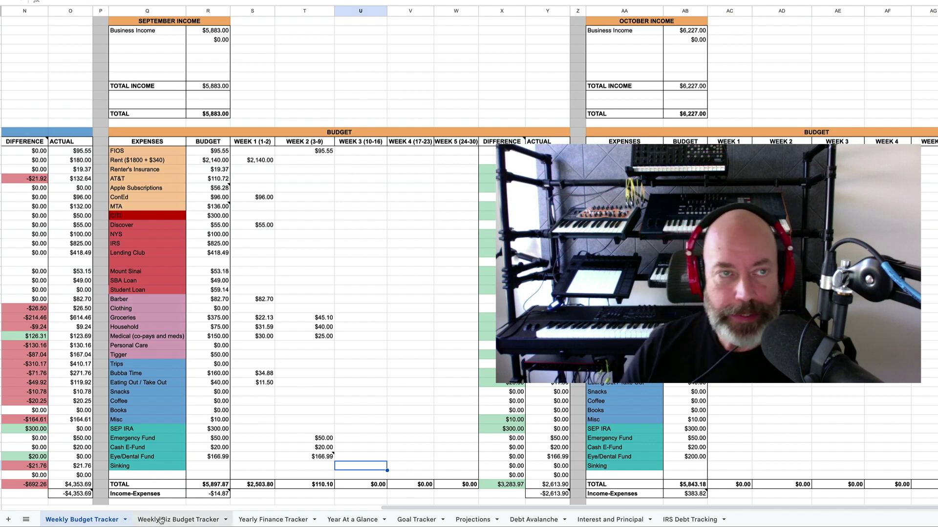
Step: Scroll back to show the August income and budget columns next to September
{"action": "scroll", "coordinate": [327, 188], "scroll_direction": "left", "scroll_amount": 5}
{"action": "scroll", "coordinate": [326, 188], "scroll_direction": "left", "scroll_amount": 5}
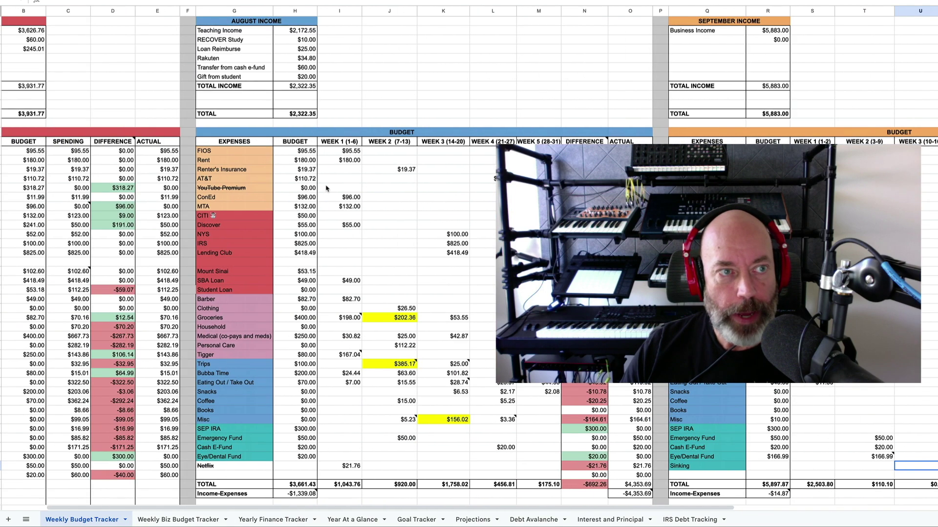
{"action": "scroll", "coordinate": [293, 182], "scroll_direction": "right", "scroll_amount": 3}
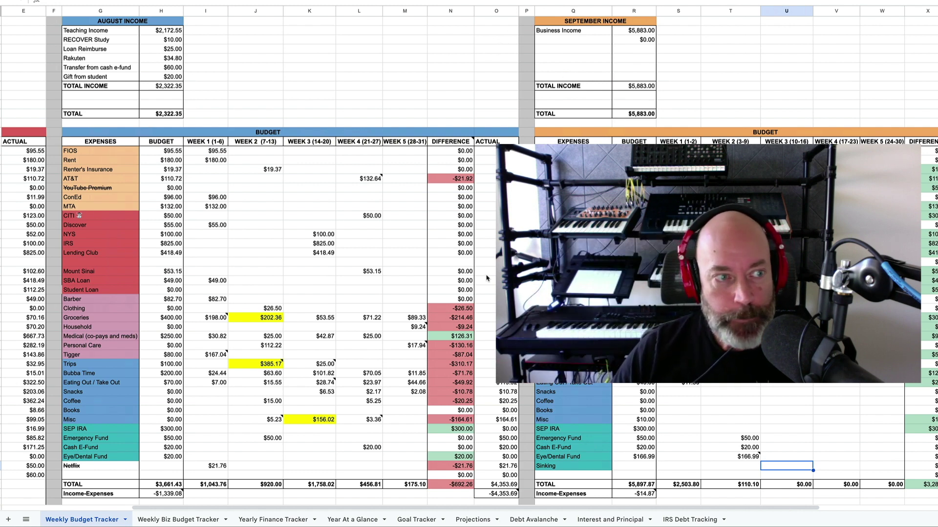
Step: Open the Weekly Biz Budget Tracker sheet and dismiss the Teaching income note
{"action": "left_click", "coordinate": [198, 521]}
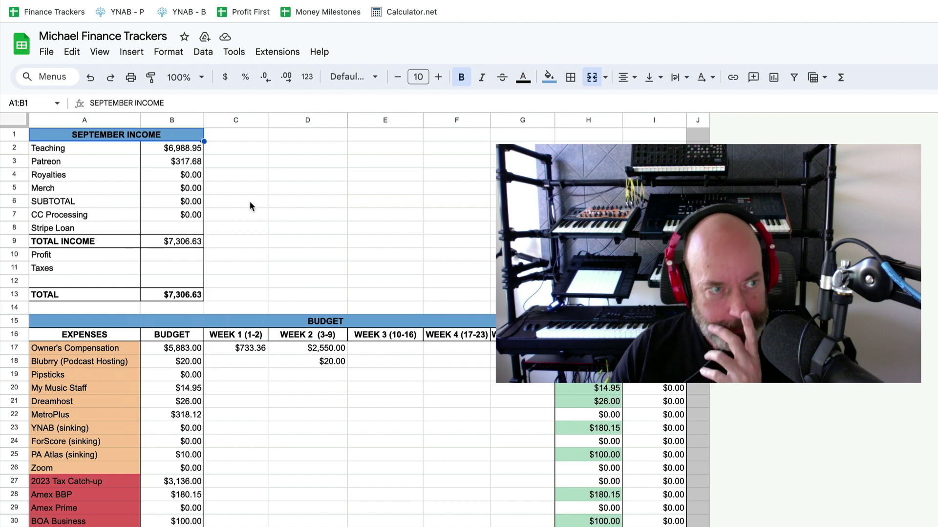
{"action": "mouse_move", "coordinate": [170, 152]}
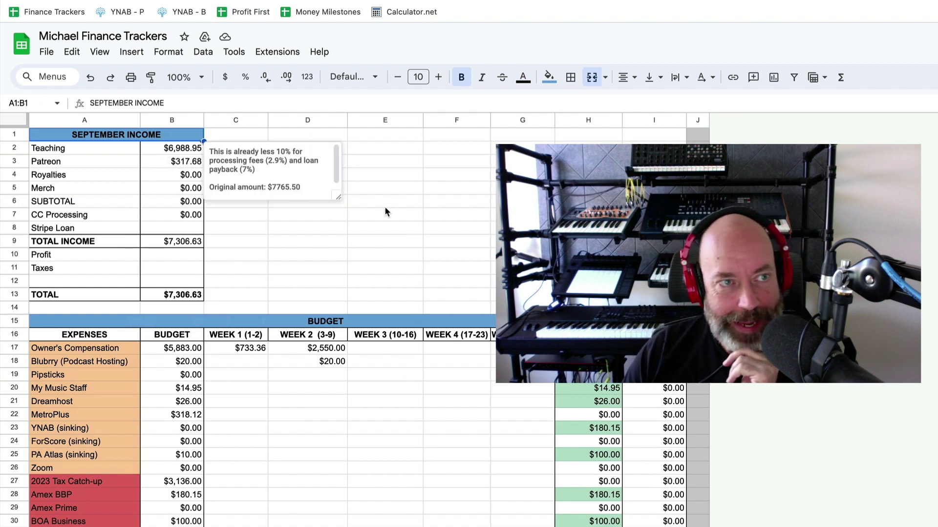
{"action": "left_click", "coordinate": [371, 202]}
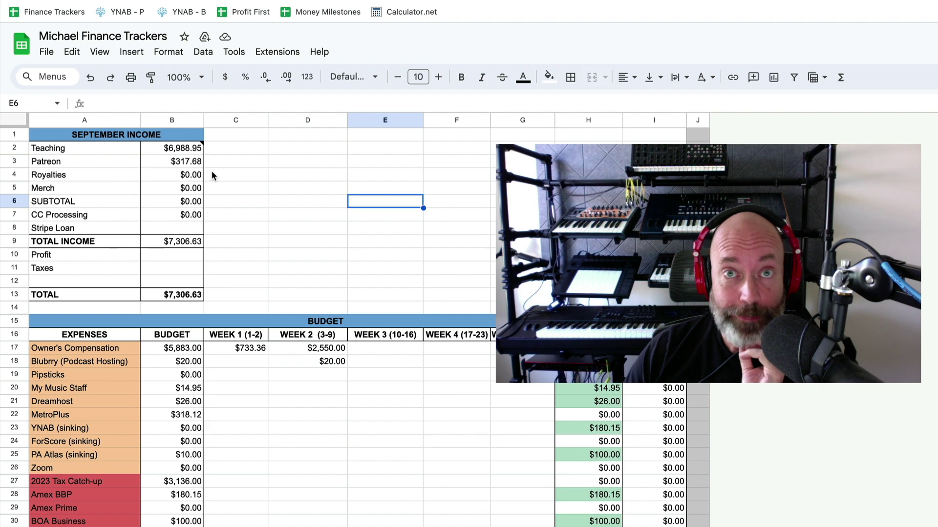
Step: Select the Patreon income, then the $6,988.95 Teaching income to show its fees note
{"action": "left_click", "coordinate": [174, 152]}
{"action": "left_click", "coordinate": [174, 166]}
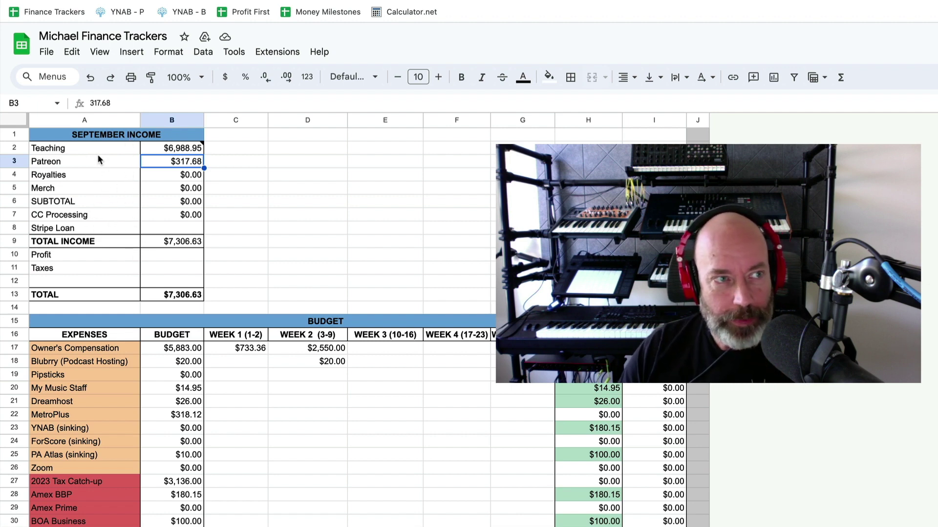
{"action": "left_click", "coordinate": [178, 149]}
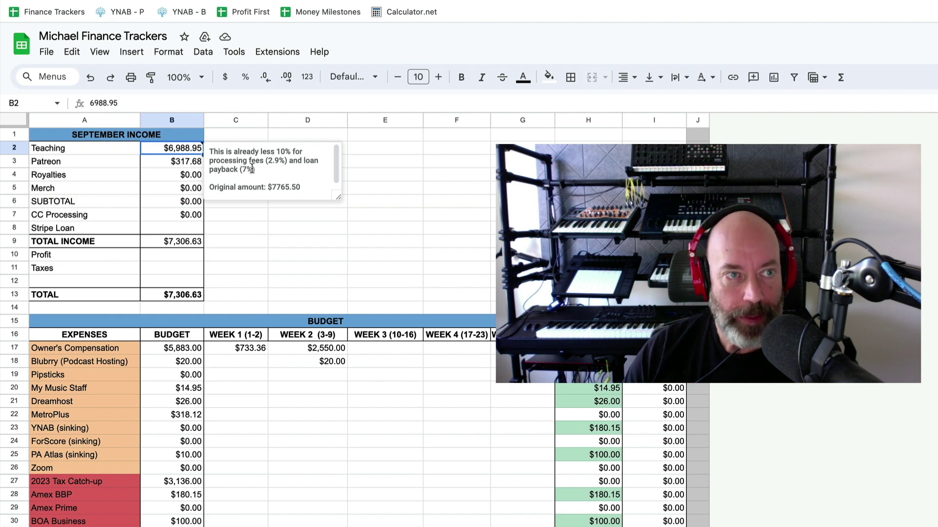
{"action": "left_click_drag", "start_coordinate": [252, 169], "coordinate": [243, 170]}
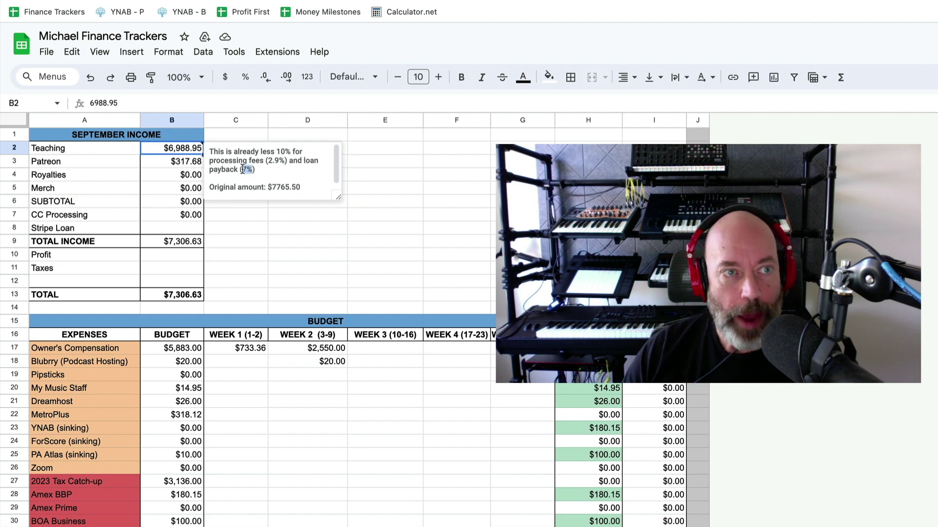
{"action": "left_click", "coordinate": [280, 171]}
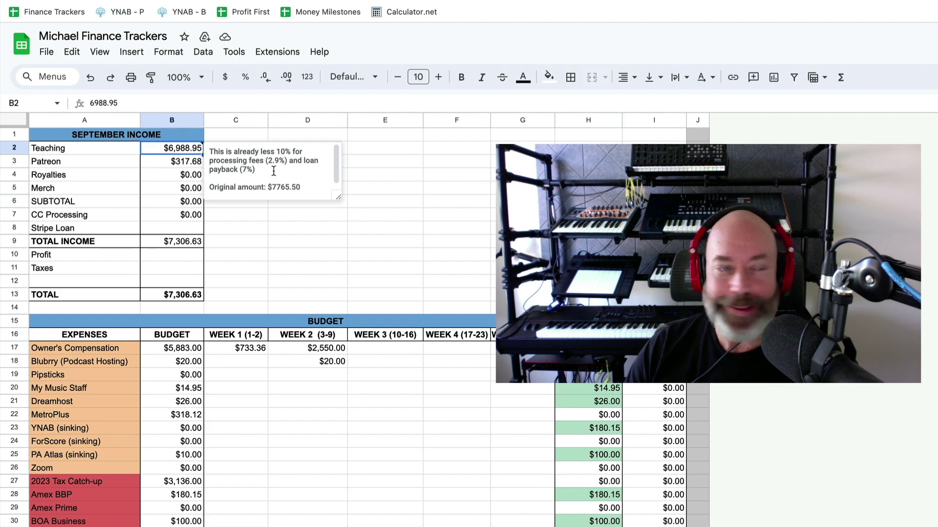
{"action": "left_click", "coordinate": [273, 192]}
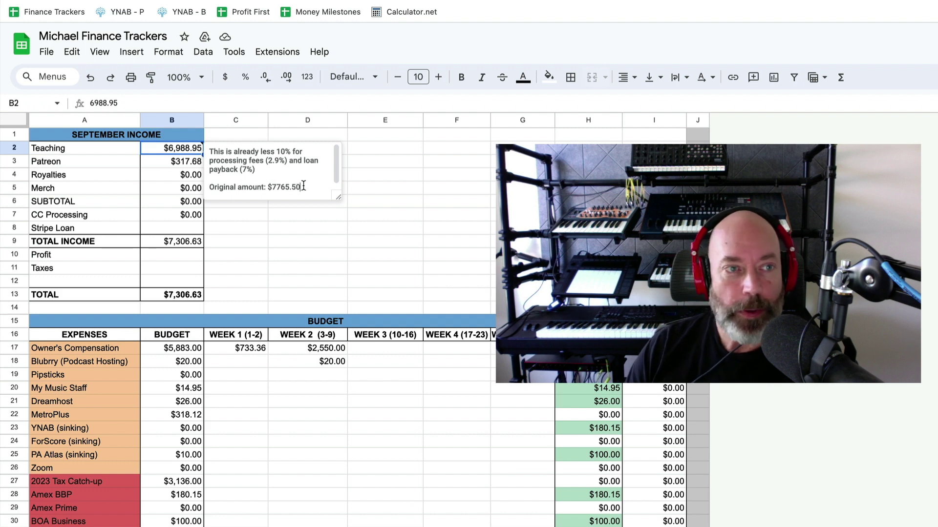
{"action": "double_click", "coordinate": [272, 189]}
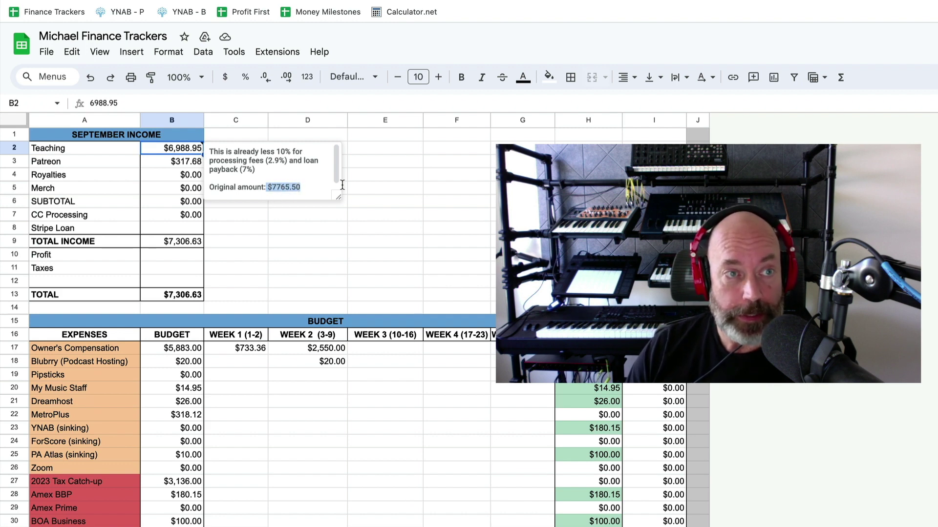
{"action": "left_click", "coordinate": [379, 188]}
{"action": "left_click", "coordinate": [182, 167]}
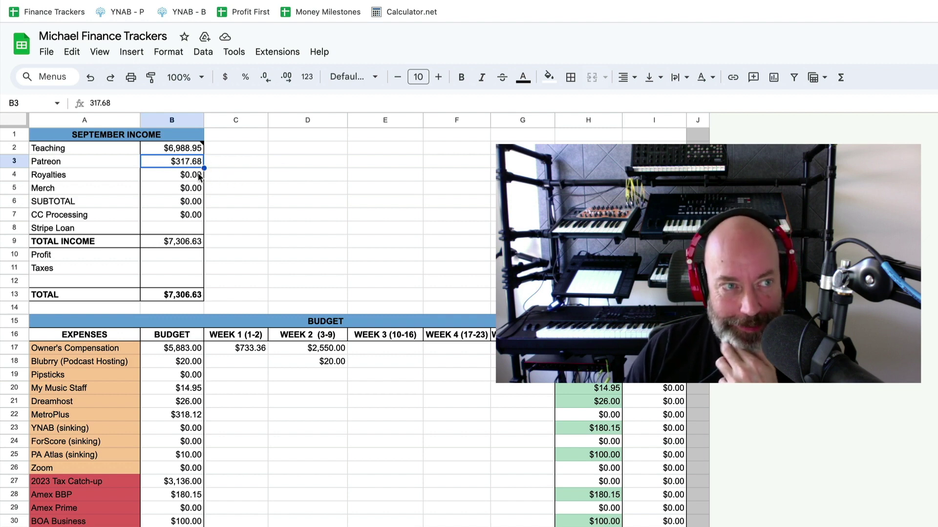
{"action": "left_click", "coordinate": [159, 177]}
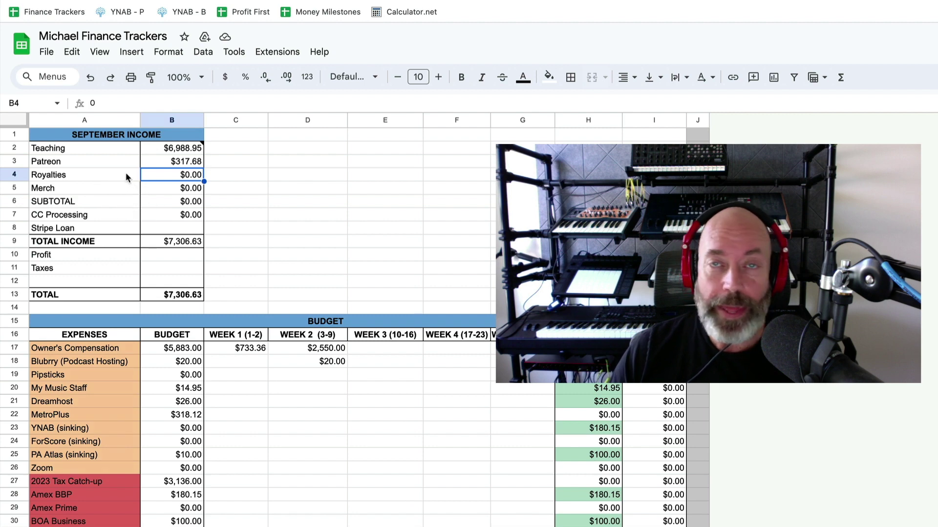
{"action": "left_click", "coordinate": [170, 188]}
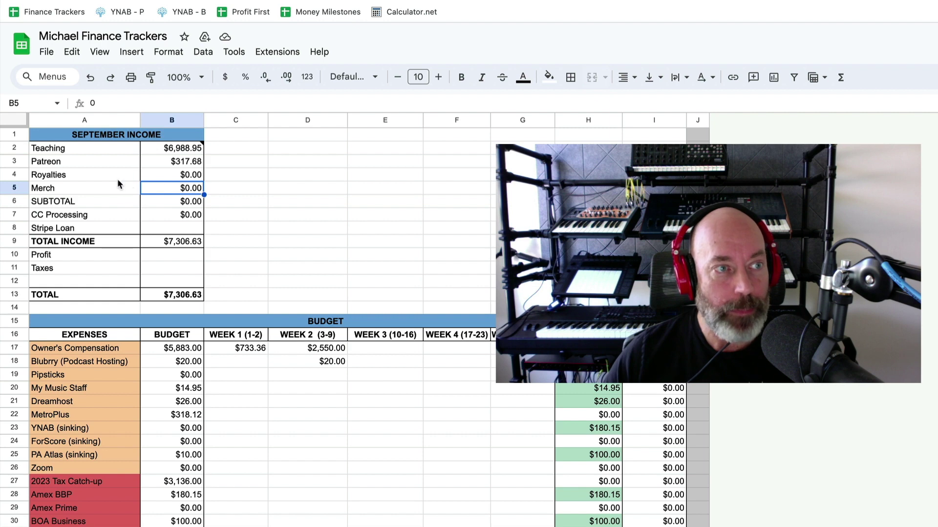
{"action": "left_click", "coordinate": [167, 206]}
{"action": "left_click", "coordinate": [173, 215]}
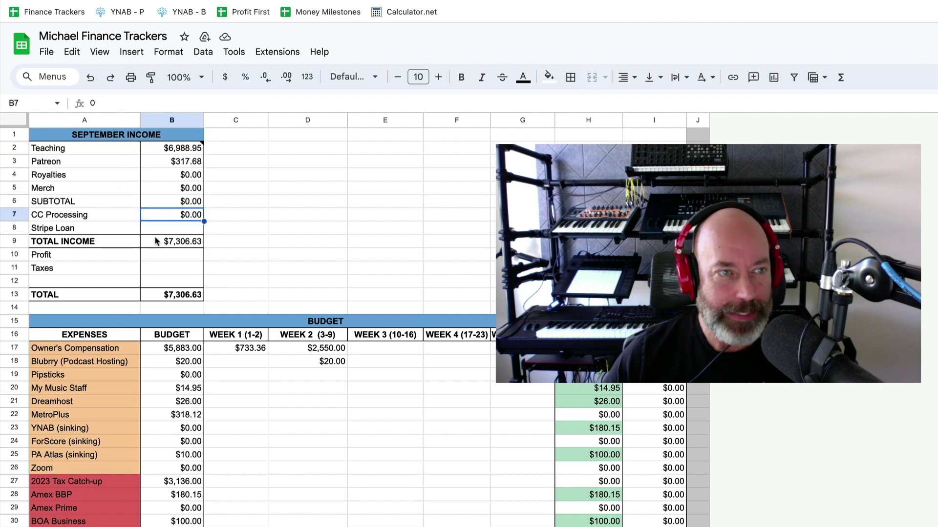
{"action": "left_click", "coordinate": [81, 257]}
{"action": "left_click", "coordinate": [166, 251]}
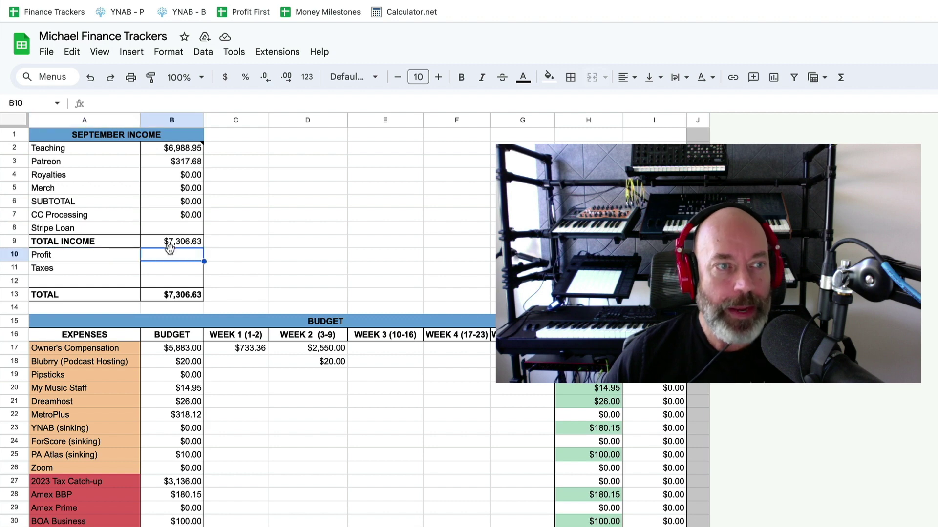
{"action": "left_click", "coordinate": [172, 267]}
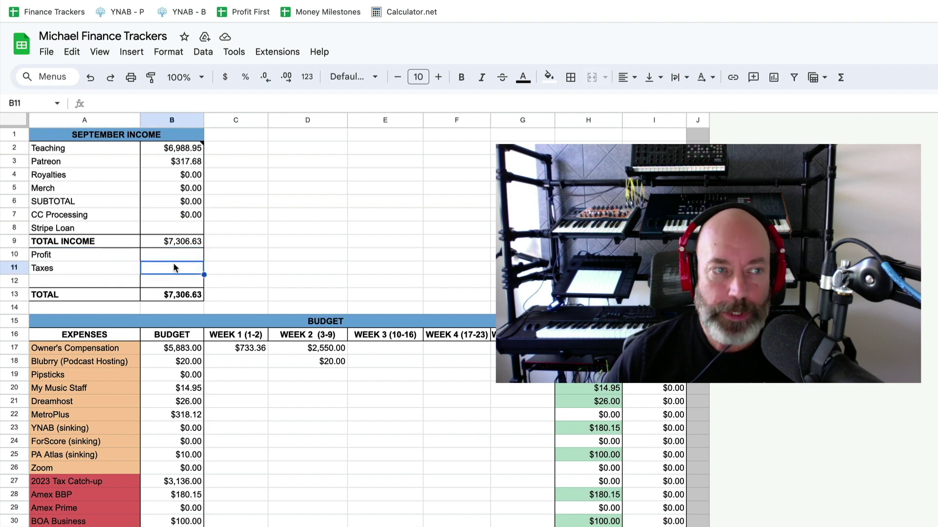
{"action": "left_click", "coordinate": [110, 254]}
{"action": "left_click", "coordinate": [97, 270]}
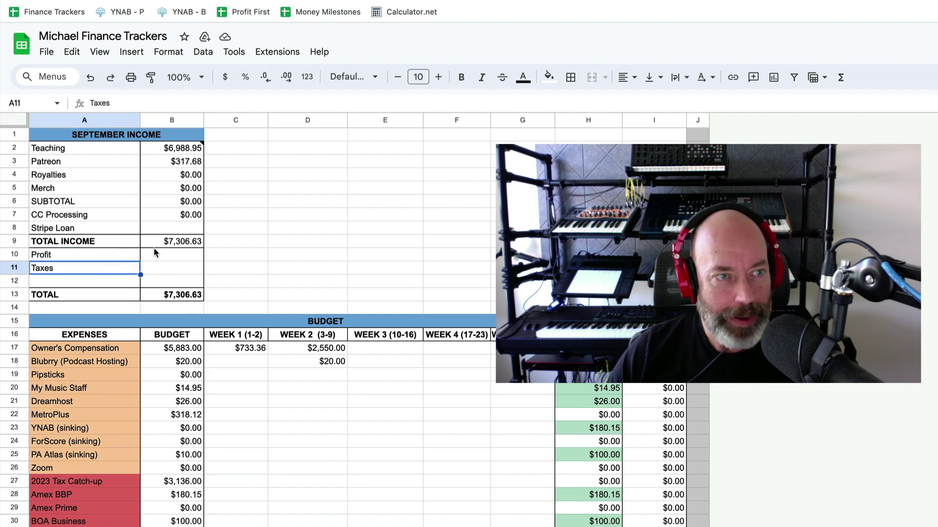
{"action": "left_click", "coordinate": [115, 260]}
{"action": "left_click", "coordinate": [87, 266]}
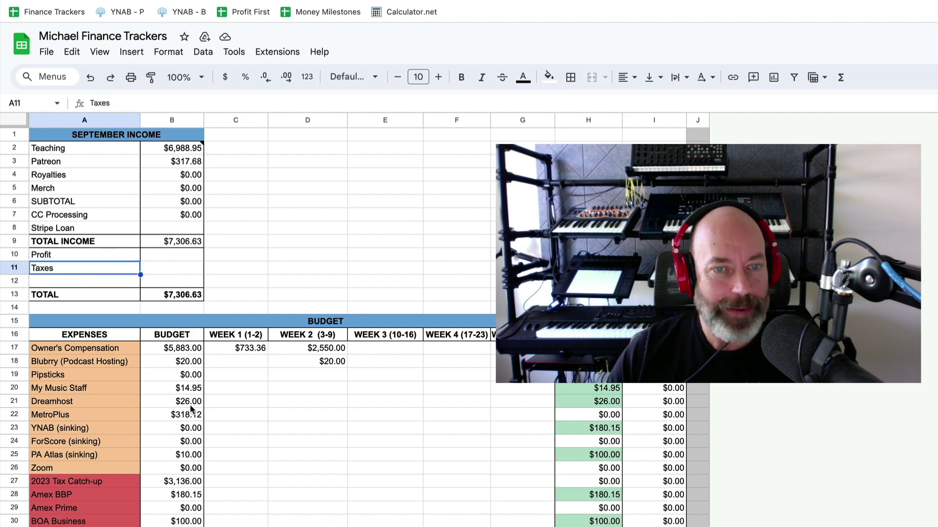
{"action": "scroll", "coordinate": [342, 497], "scroll_direction": "down", "scroll_amount": 1}
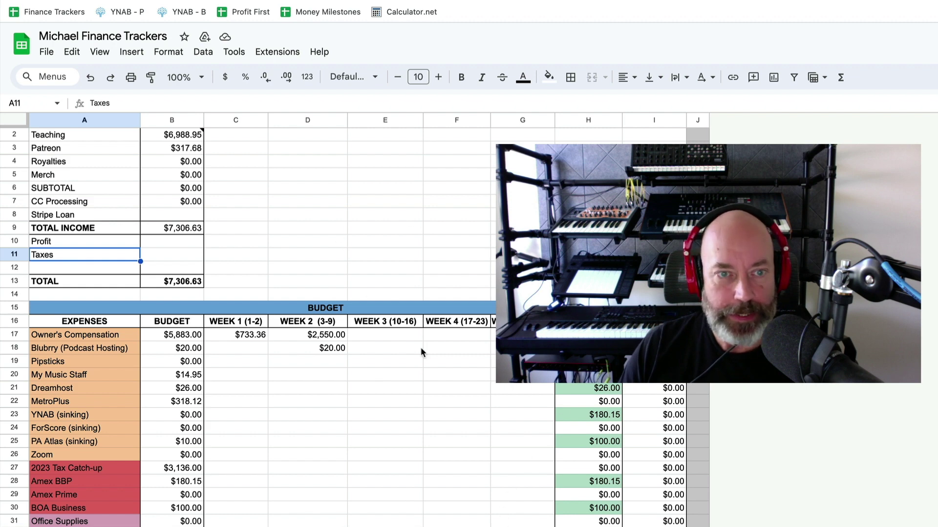
{"action": "scroll", "coordinate": [398, 478], "scroll_direction": "up", "scroll_amount": 1}
{"action": "scroll", "coordinate": [399, 478], "scroll_direction": "down", "scroll_amount": 4}
{"action": "scroll", "coordinate": [399, 478], "scroll_direction": "up", "scroll_amount": 1}
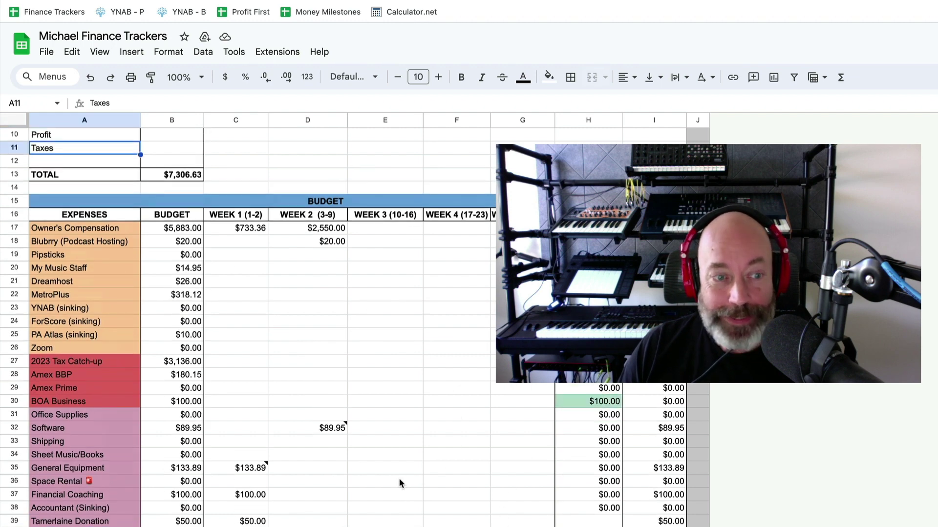
{"action": "scroll", "coordinate": [399, 478], "scroll_direction": "up", "scroll_amount": 2}
{"action": "scroll", "coordinate": [398, 477], "scroll_direction": "down", "scroll_amount": 1}
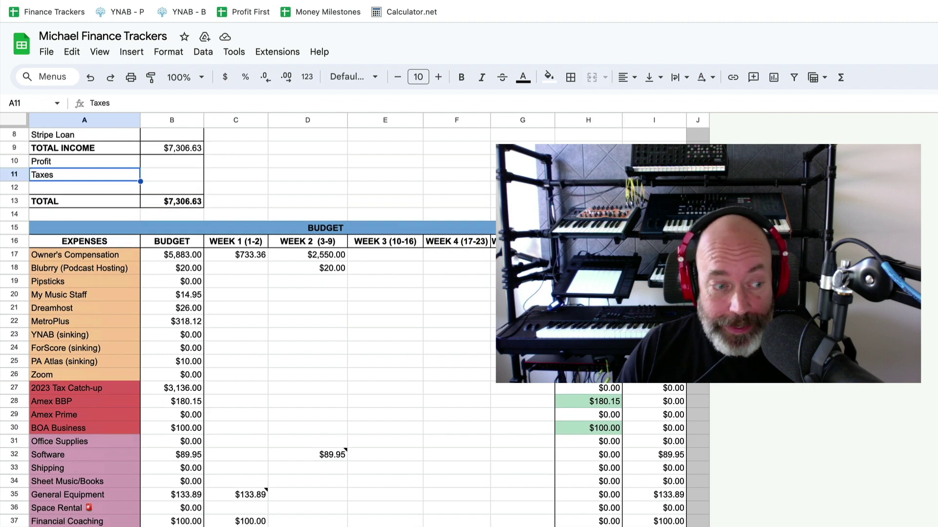
{"action": "key", "text": "ctrl+z"}
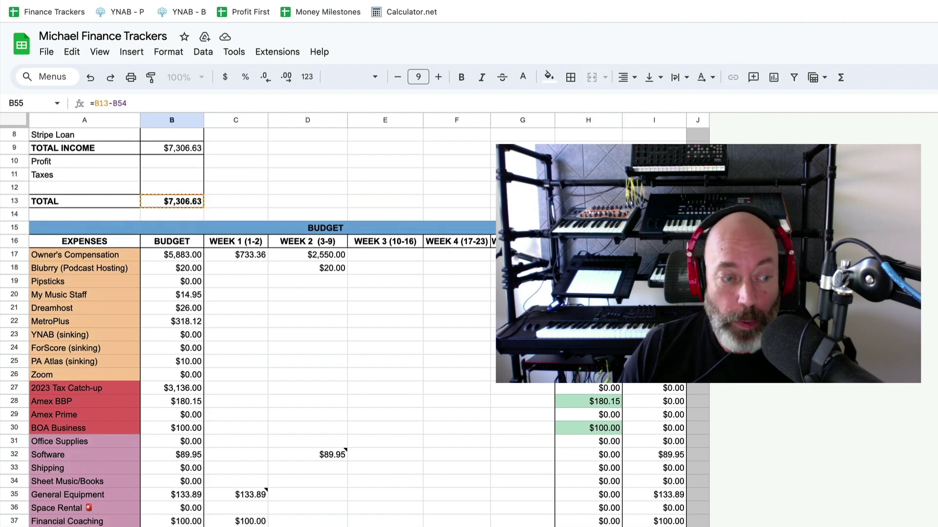
{"action": "key", "text": "Return"}
{"action": "key", "text": "Return"}
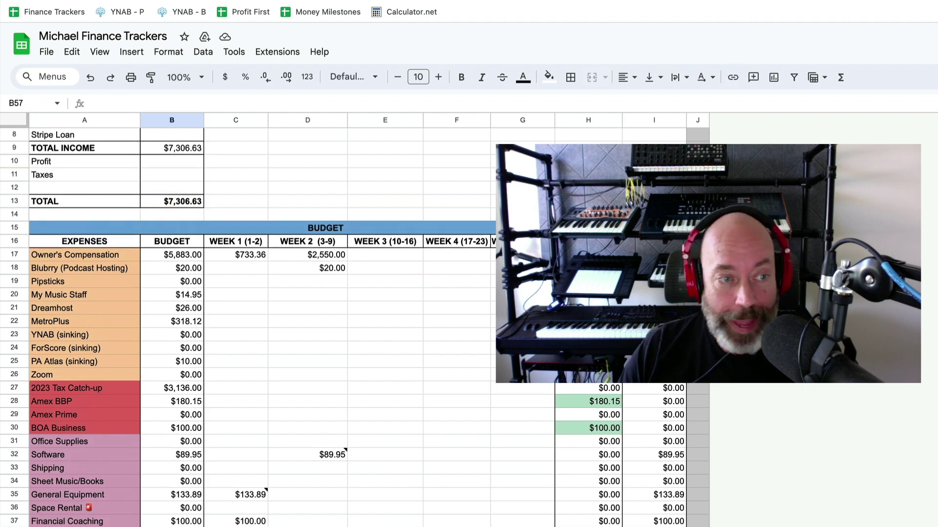
{"action": "left_click", "coordinate": [189, 389]}
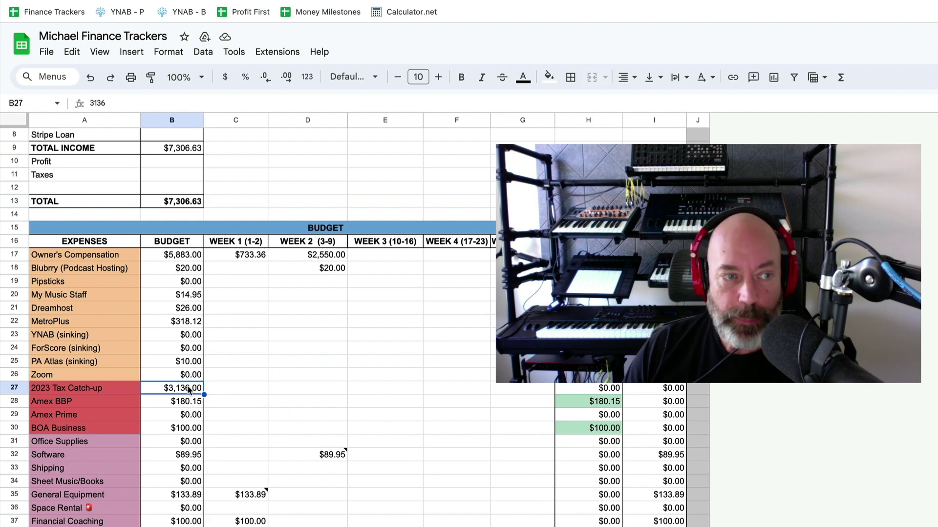
{"action": "left_click", "coordinate": [235, 390]}
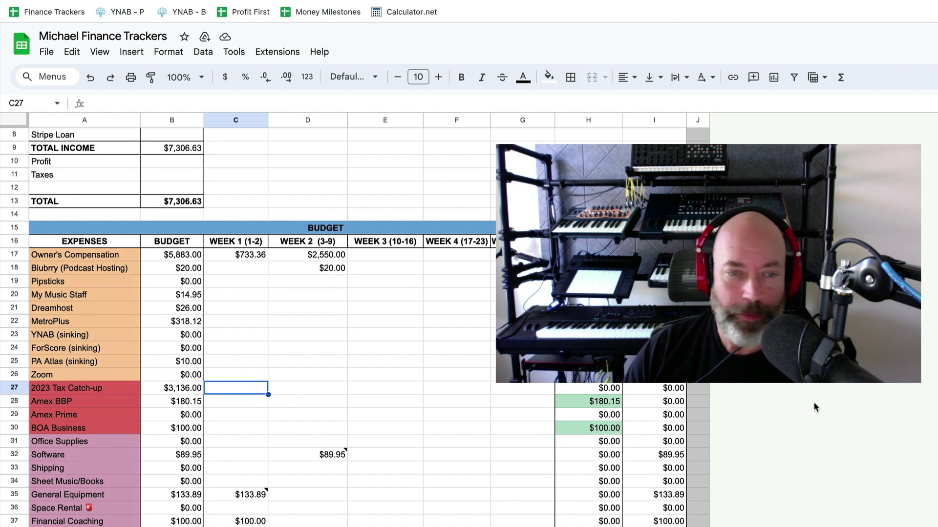
{"action": "left_click", "coordinate": [697, 402]}
{"action": "left_click", "coordinate": [234, 390]}
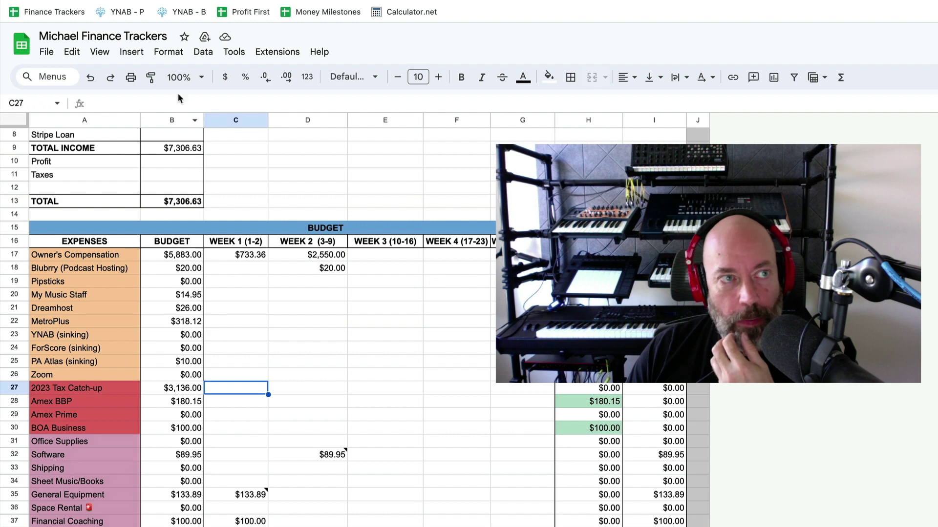
{"action": "key", "text": "alt+Up"}
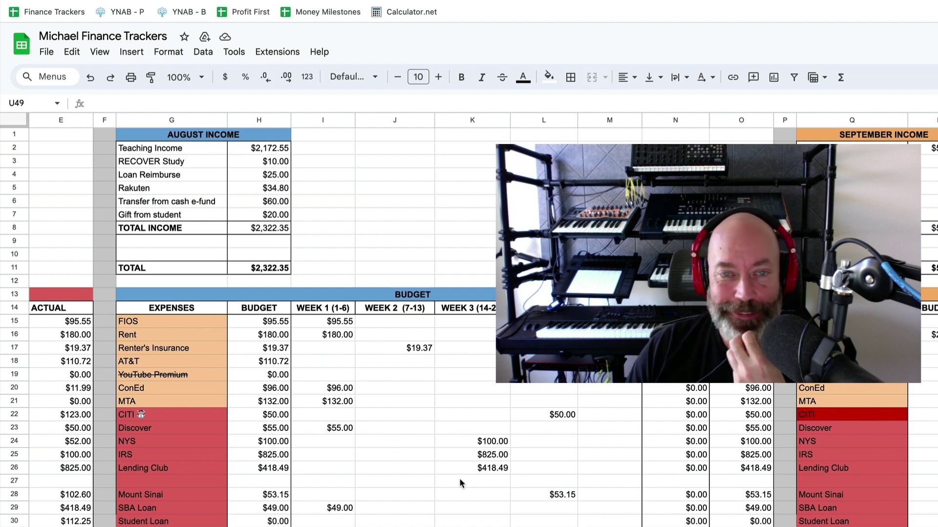
{"action": "key", "text": "ctrl+shift+Page_Down"}
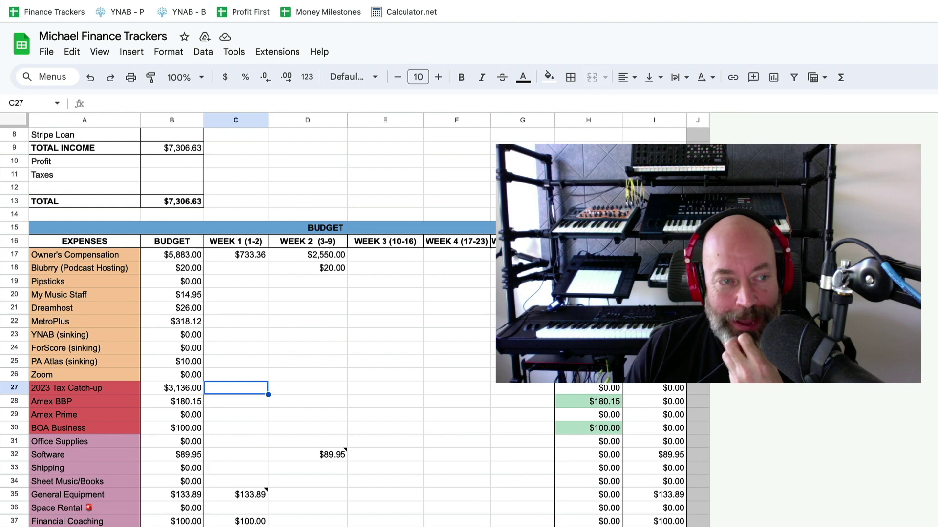
Step: Check the 2023 Tax Catch-up budget amount, then switch to the personal budget sheet
{"action": "left_click", "coordinate": [195, 394]}
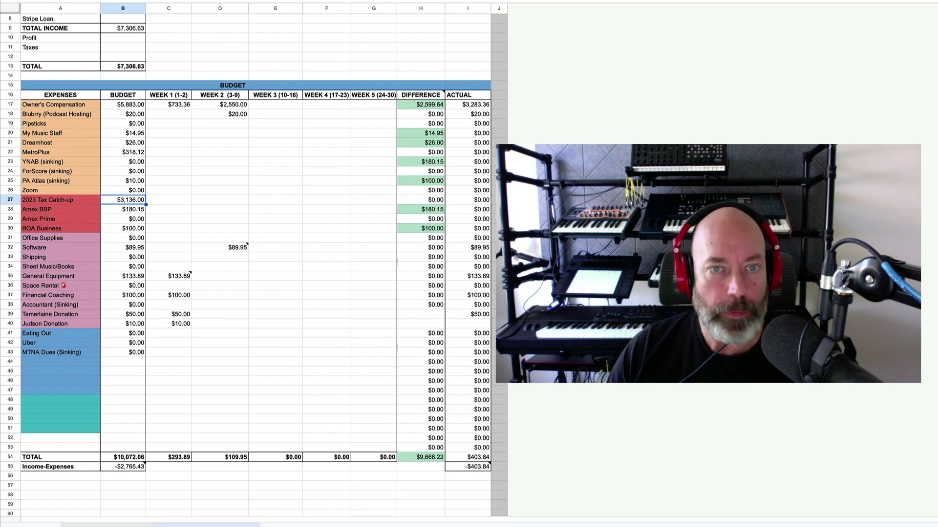
{"action": "key", "text": "ctrl+Page_Up"}
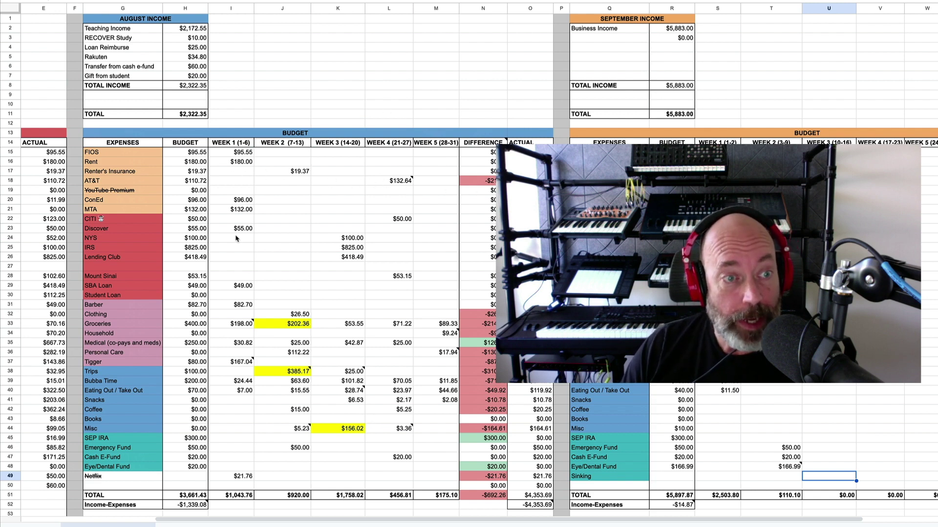
{"action": "left_click", "coordinate": [349, 239]}
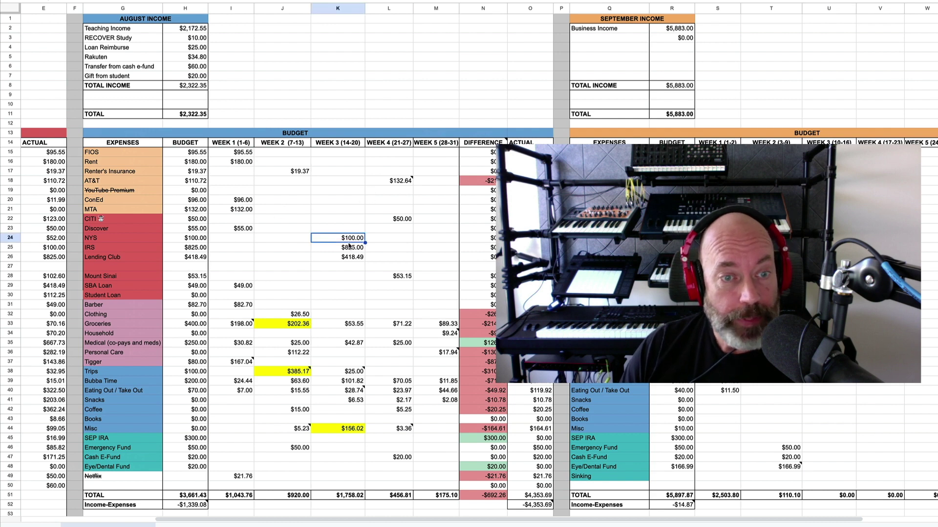
{"action": "left_click", "coordinate": [350, 257], "text": "shift"}
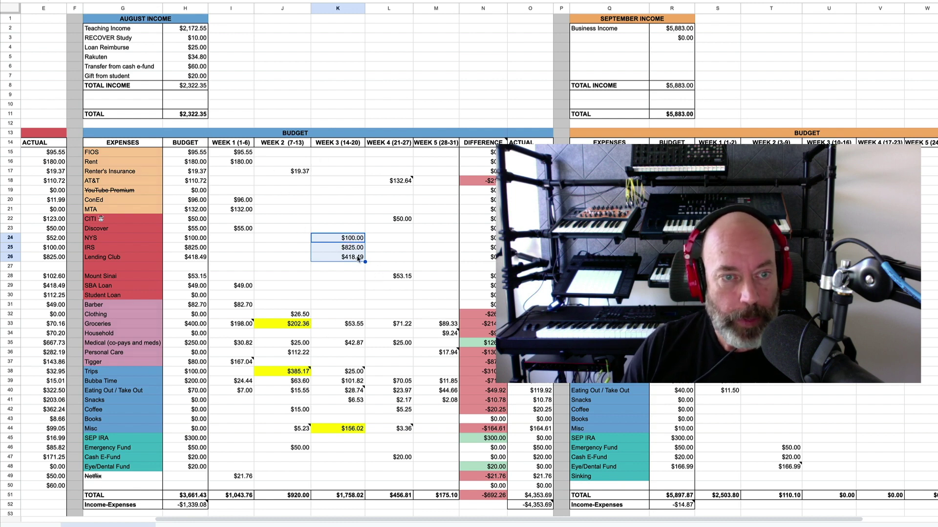
{"action": "left_click", "coordinate": [325, 260]}
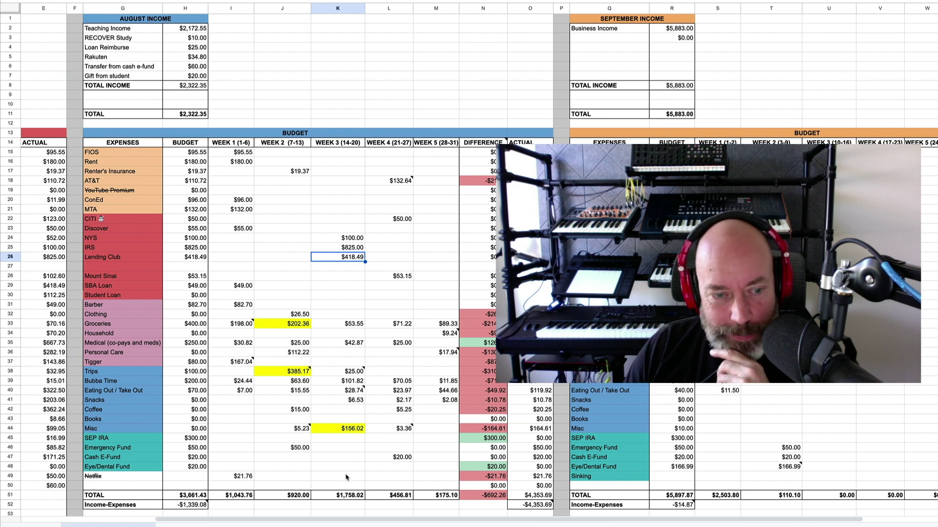
{"action": "left_click", "coordinate": [406, 459]}
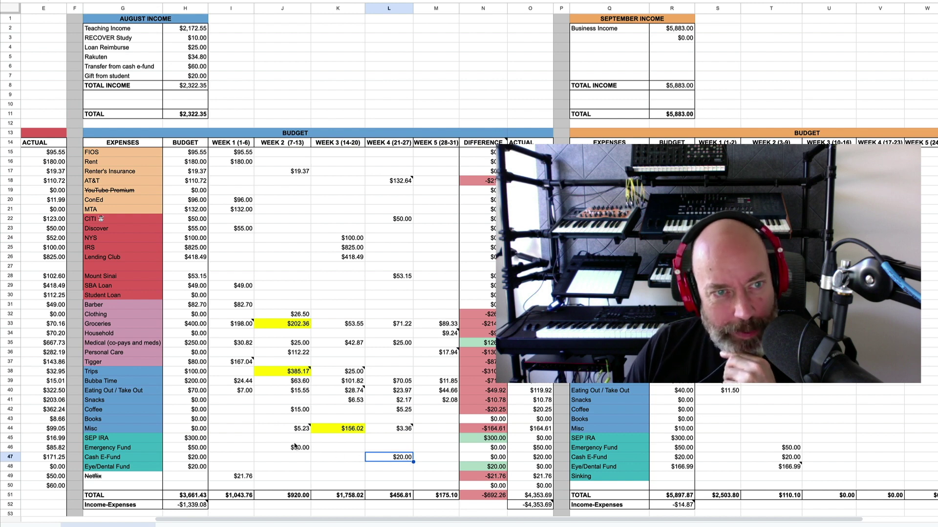
{"action": "left_click", "coordinate": [295, 449]}
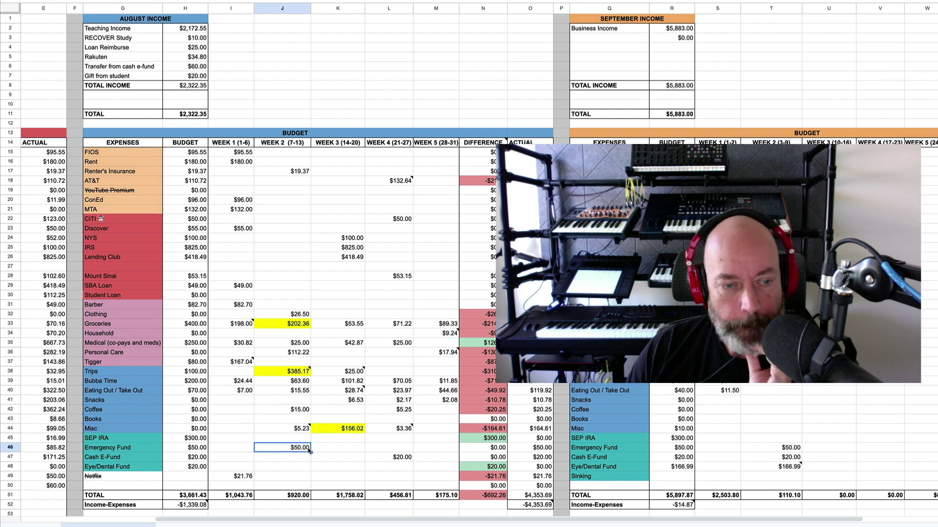
{"action": "left_click", "coordinate": [398, 459]}
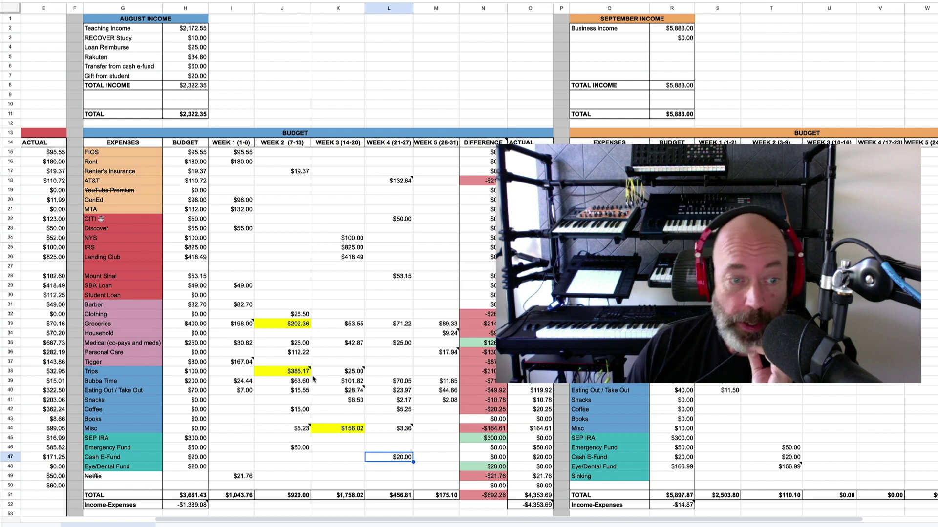
{"action": "left_click", "coordinate": [483, 499]}
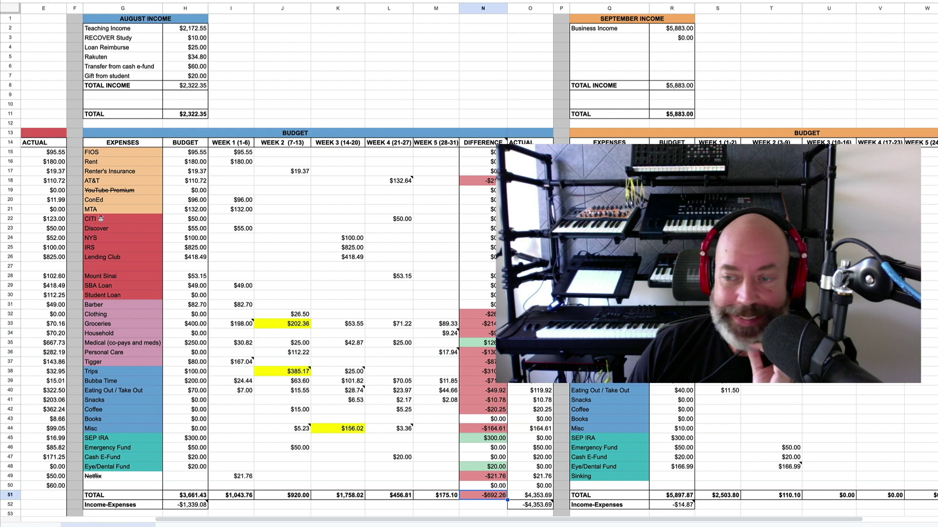
Step: Scroll right to the September and October budget blocks, briefly visiting the business sheet
{"action": "scroll", "coordinate": [497, 499], "scroll_direction": "right", "scroll_amount": 2}
{"action": "scroll", "coordinate": [468, 264], "scroll_direction": "right", "scroll_amount": 8}
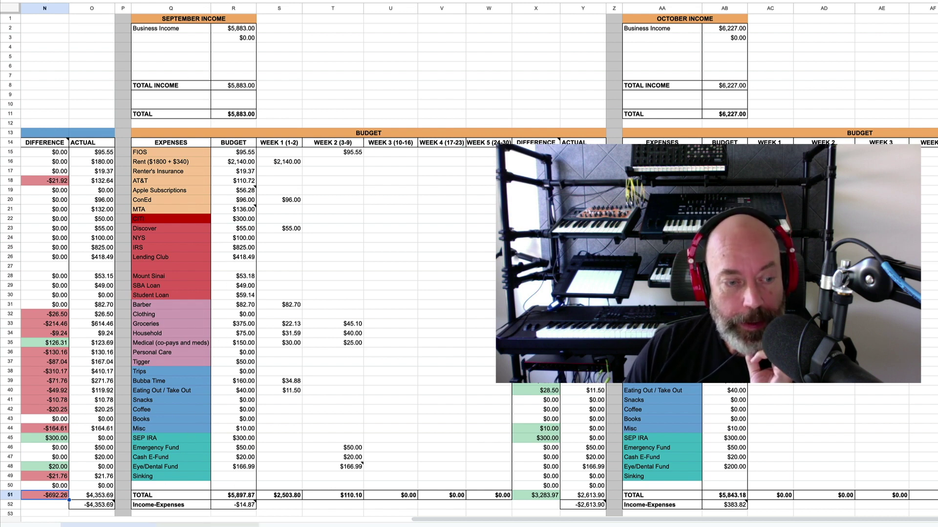
{"action": "key", "text": "ctrl+shift+Page_Down"}
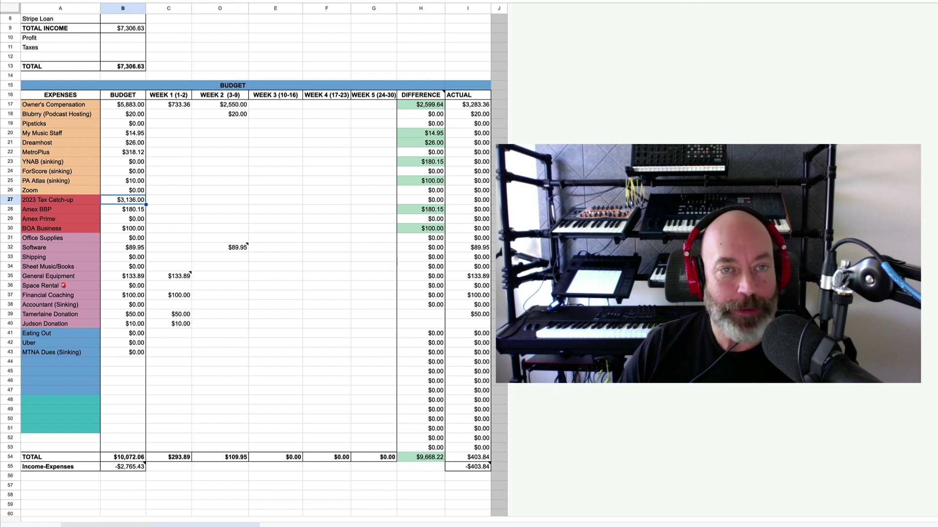
{"action": "scroll", "coordinate": [192, 485], "scroll_direction": "right", "scroll_amount": 15}
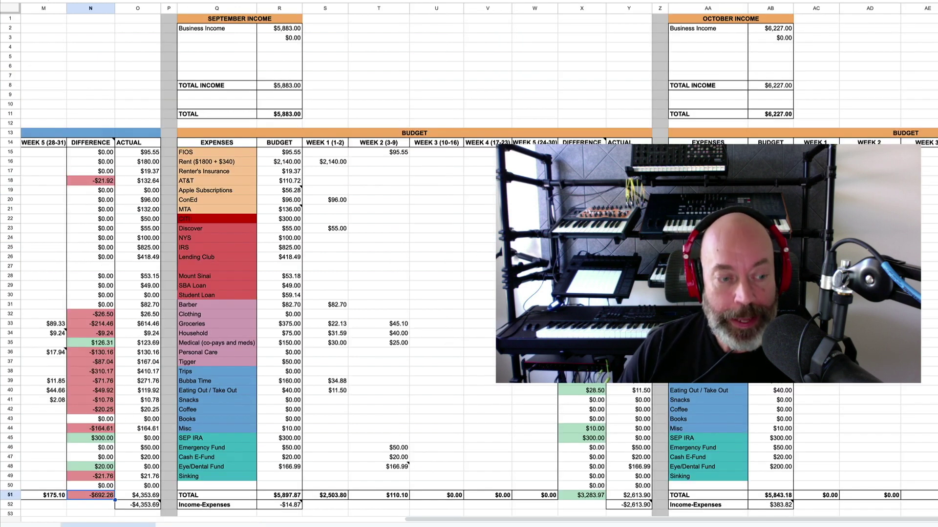
{"action": "scroll", "coordinate": [238, 450], "scroll_direction": "right", "scroll_amount": 1}
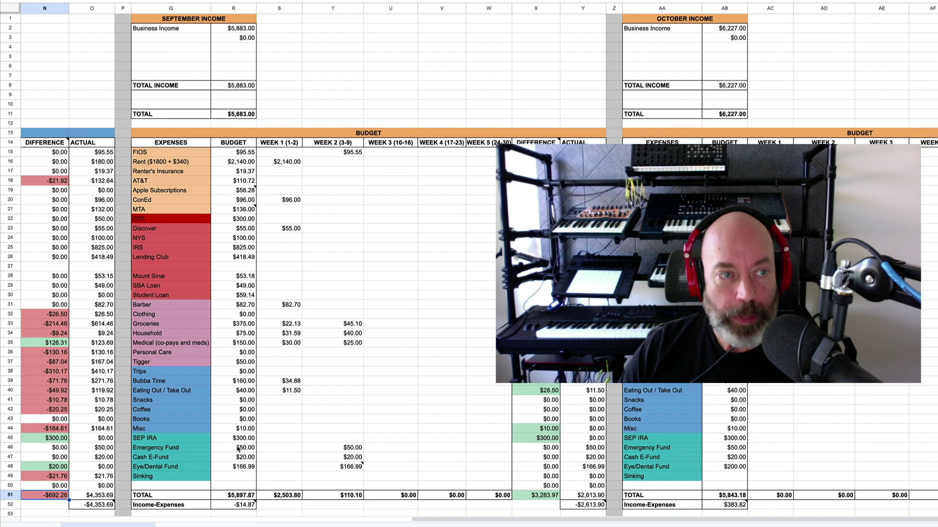